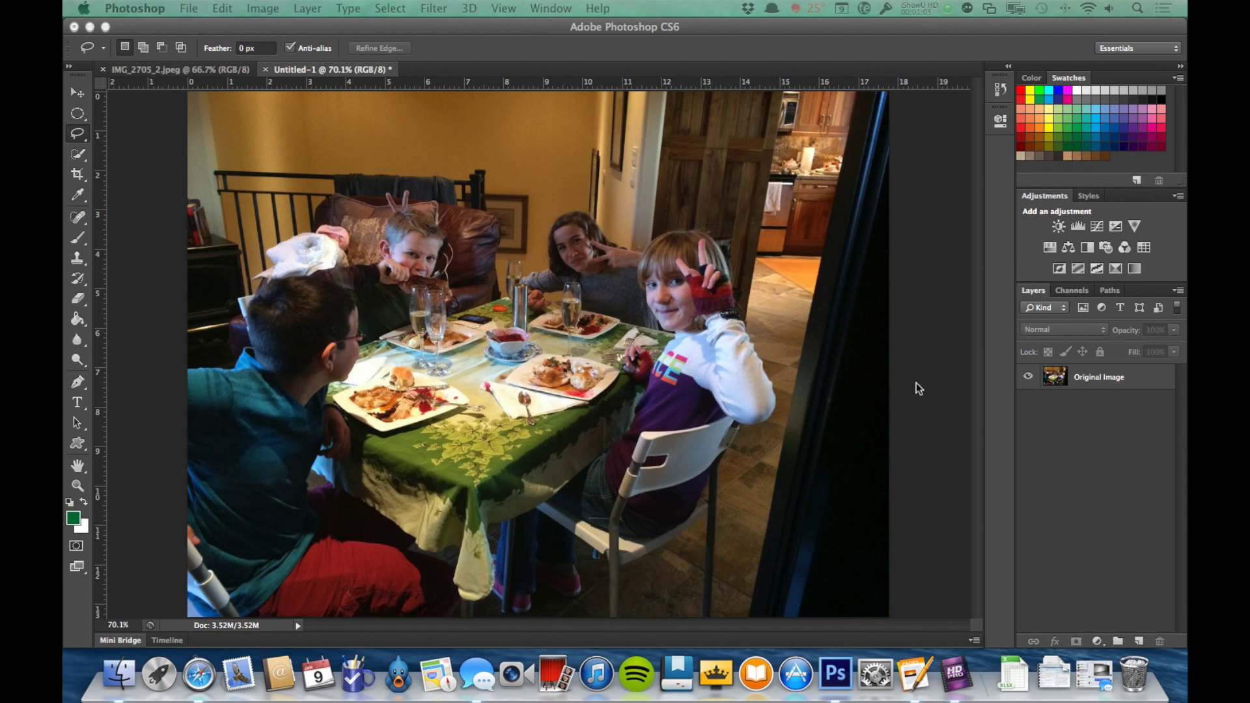
Add a new layer above Original Image, fill it with black, and give it a layer mask.
left_click(1053, 429)
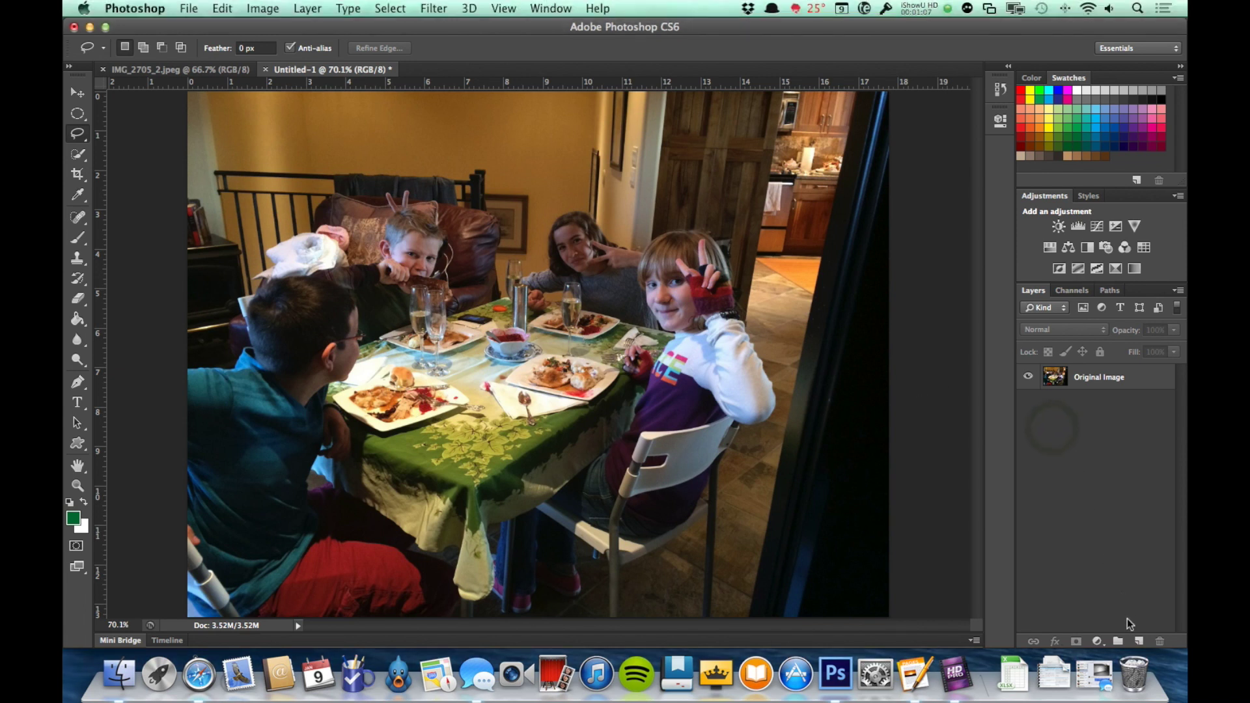
left_click(1138, 642)
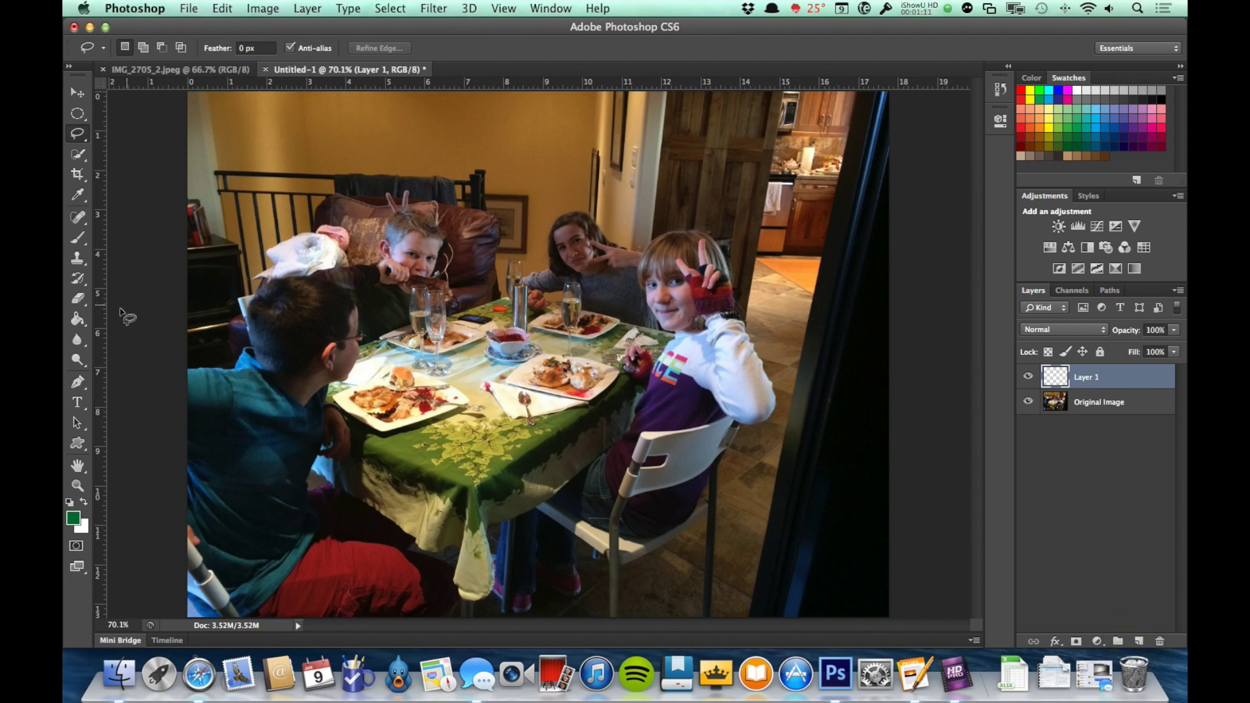
left_click(79, 320)
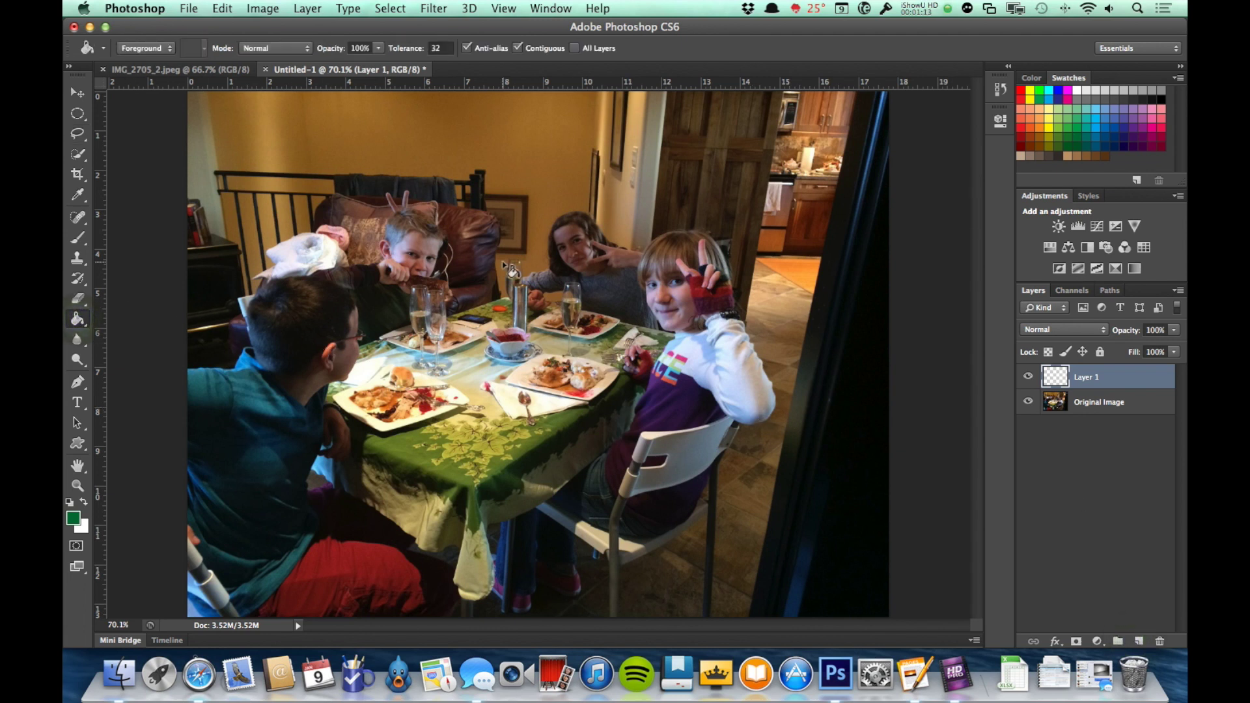
left_click(1161, 99)
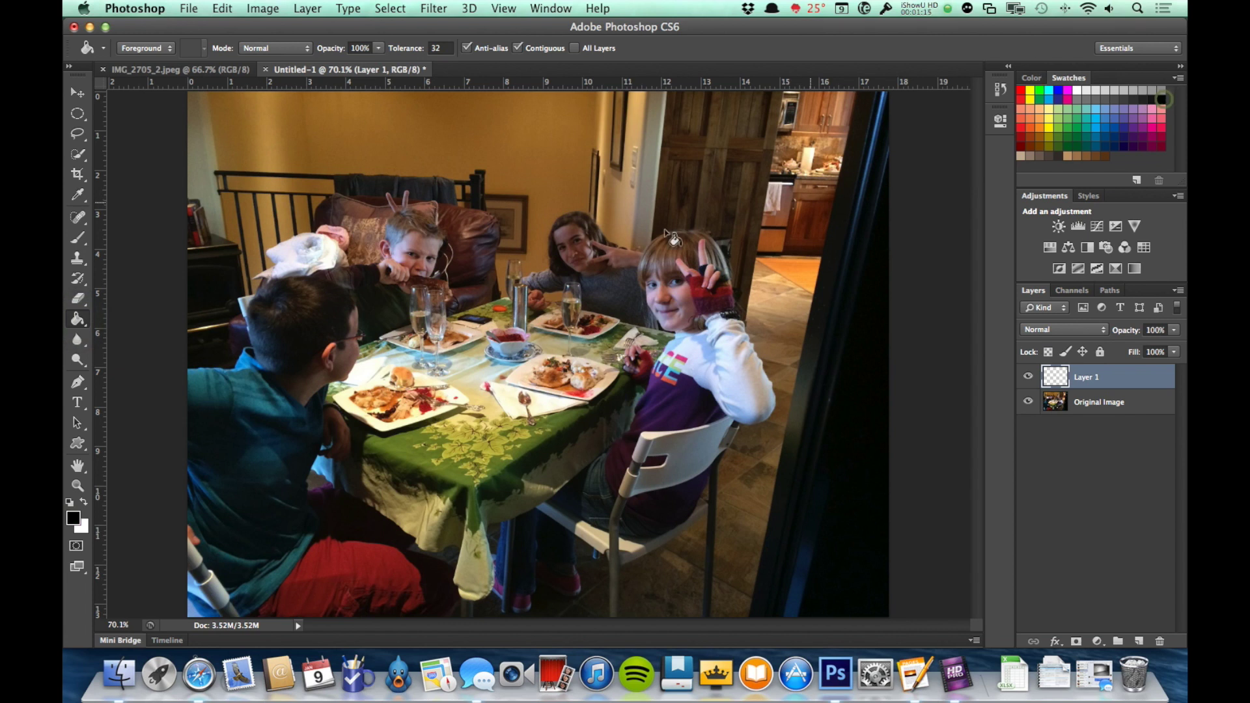
left_click(575, 258)
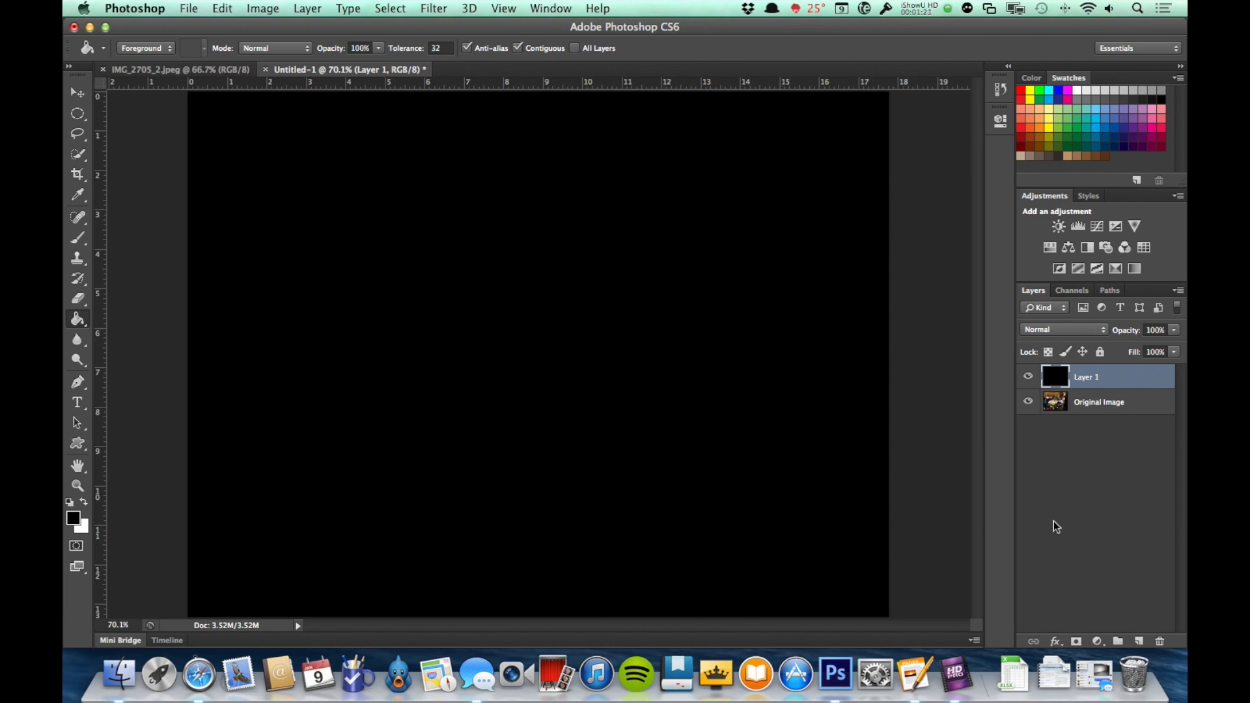
left_click(1078, 642)
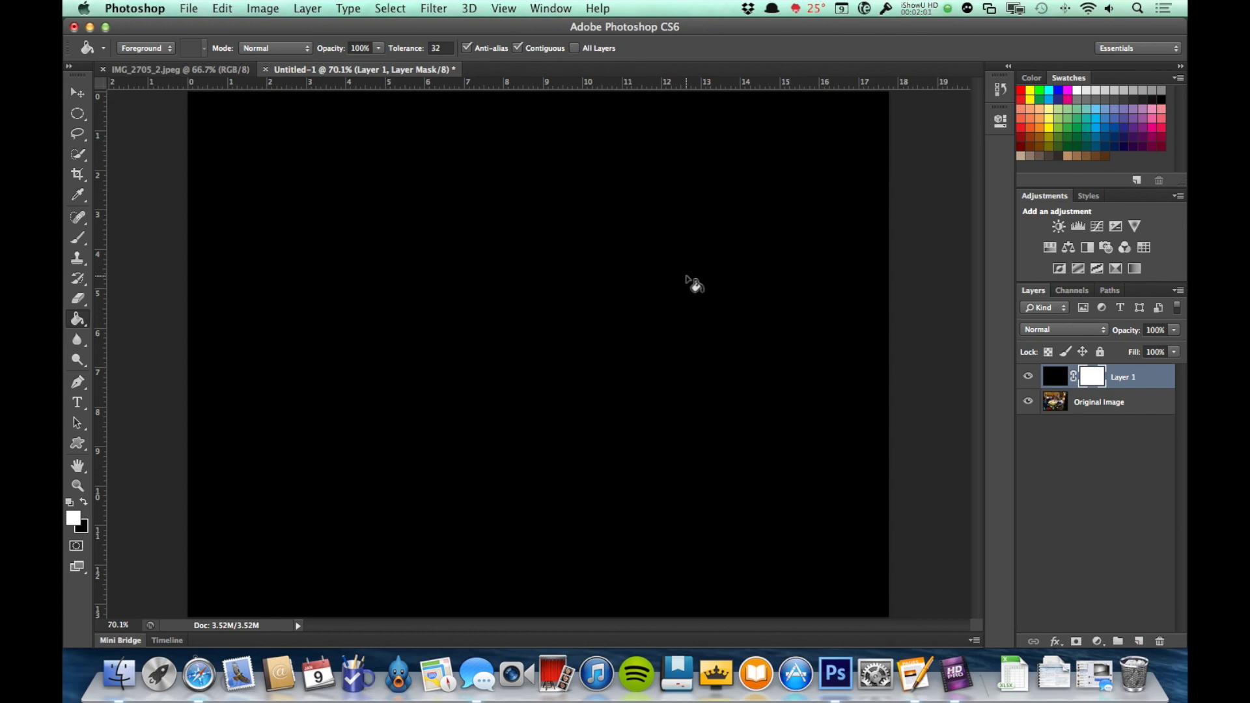
Paint black Brush strokes on the layer mask over the boy at the far side and the plates in front of him.
key("b")
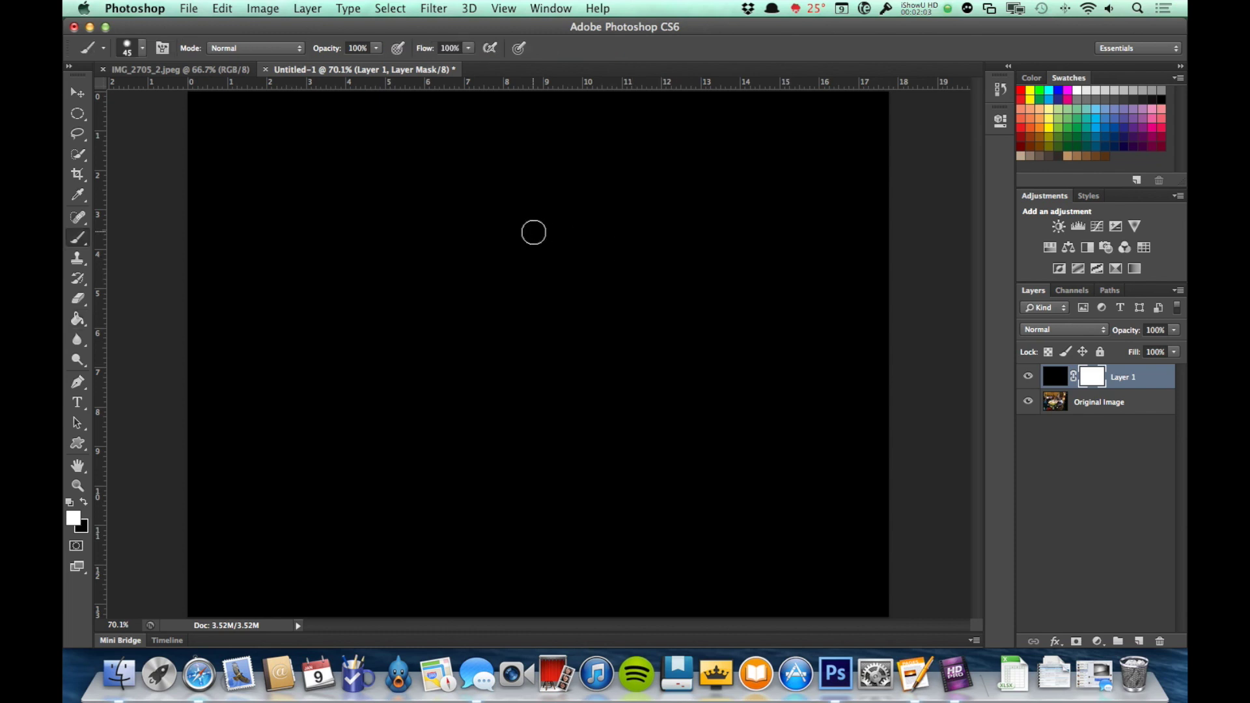
key("x")
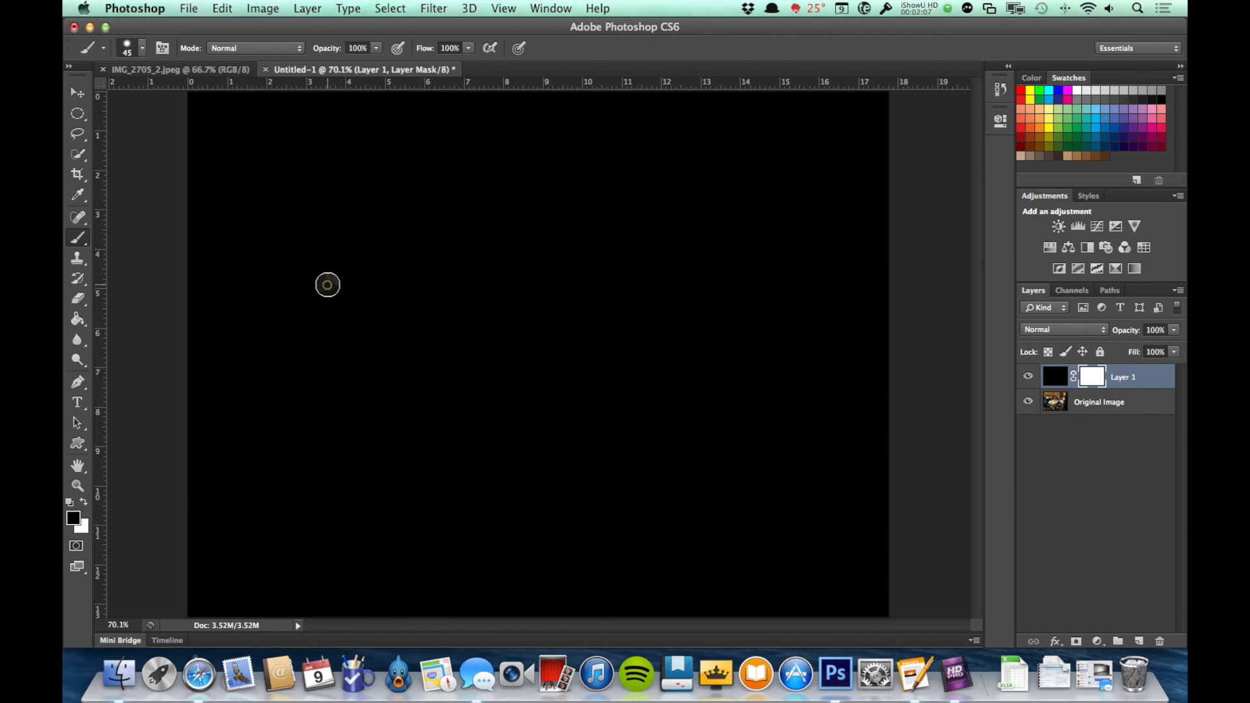
mouse_move(328, 284)
left_mouse_down()
mouse_move(414, 232)
mouse_move(503, 221)
left_mouse_up()
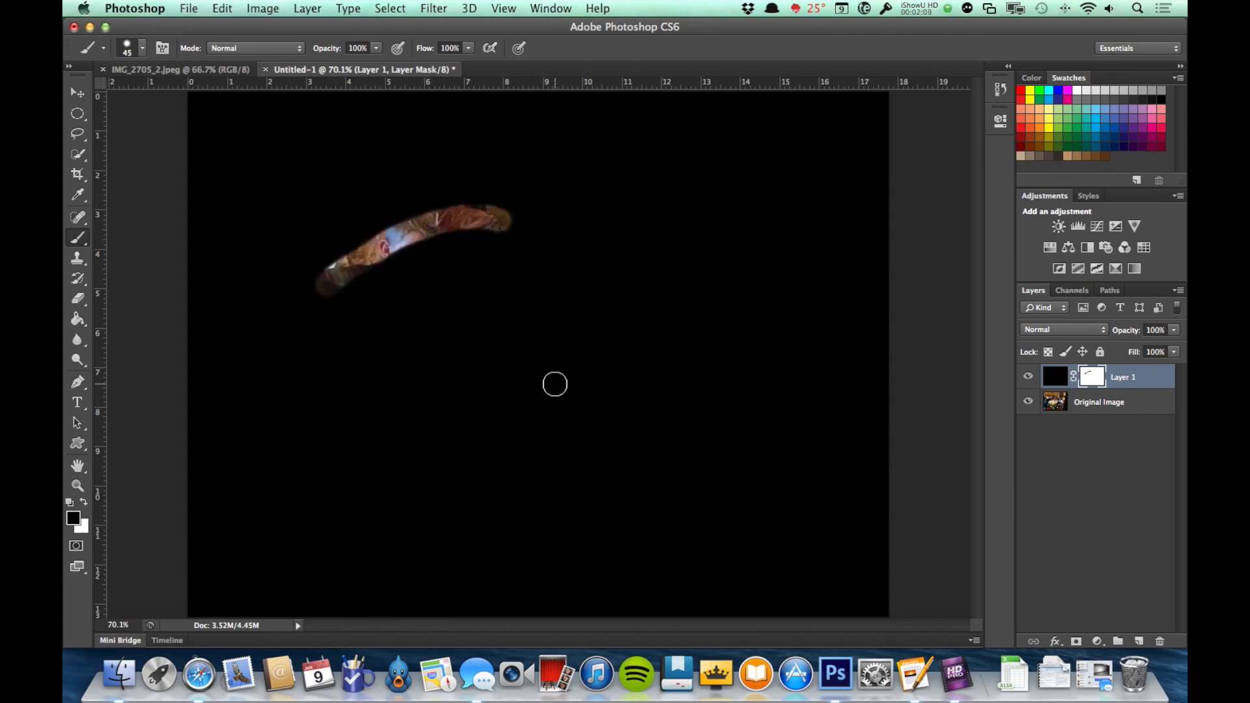
mouse_move(419, 273)
left_mouse_down()
mouse_move(390, 261)
mouse_move(509, 239)
mouse_move(377, 278)
mouse_move(509, 262)
mouse_move(475, 253)
mouse_move(356, 287)
mouse_move(471, 287)
mouse_move(501, 275)
mouse_move(525, 262)
mouse_move(505, 222)
mouse_move(508, 296)
mouse_move(464, 207)
mouse_move(483, 298)
left_mouse_up()
key("x")
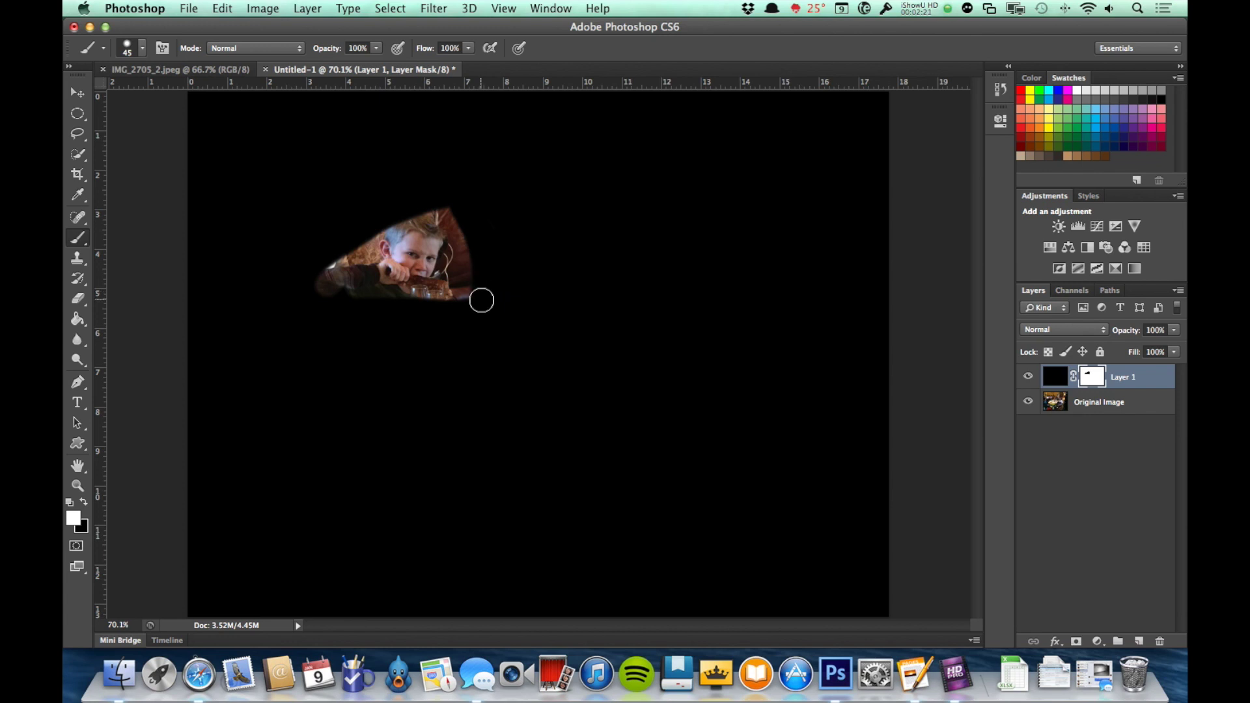
key("x")
mouse_move(443, 209)
left_mouse_down()
mouse_move(362, 271)
mouse_move(358, 334)
mouse_move(409, 380)
mouse_move(498, 385)
mouse_move(479, 289)
mouse_move(440, 343)
mouse_move(420, 291)
mouse_move(501, 319)
mouse_move(495, 350)
left_mouse_up()
Enlarge the brush to 500 px and paint black on the mask across the people and the table.
key("bracketright")
key("bracketright")
key("bracketright")
key("bracketright")
key("bracketright")
key("bracketright")
key("bracketright")
key("bracketright")
key("bracketright")
key("bracketright")
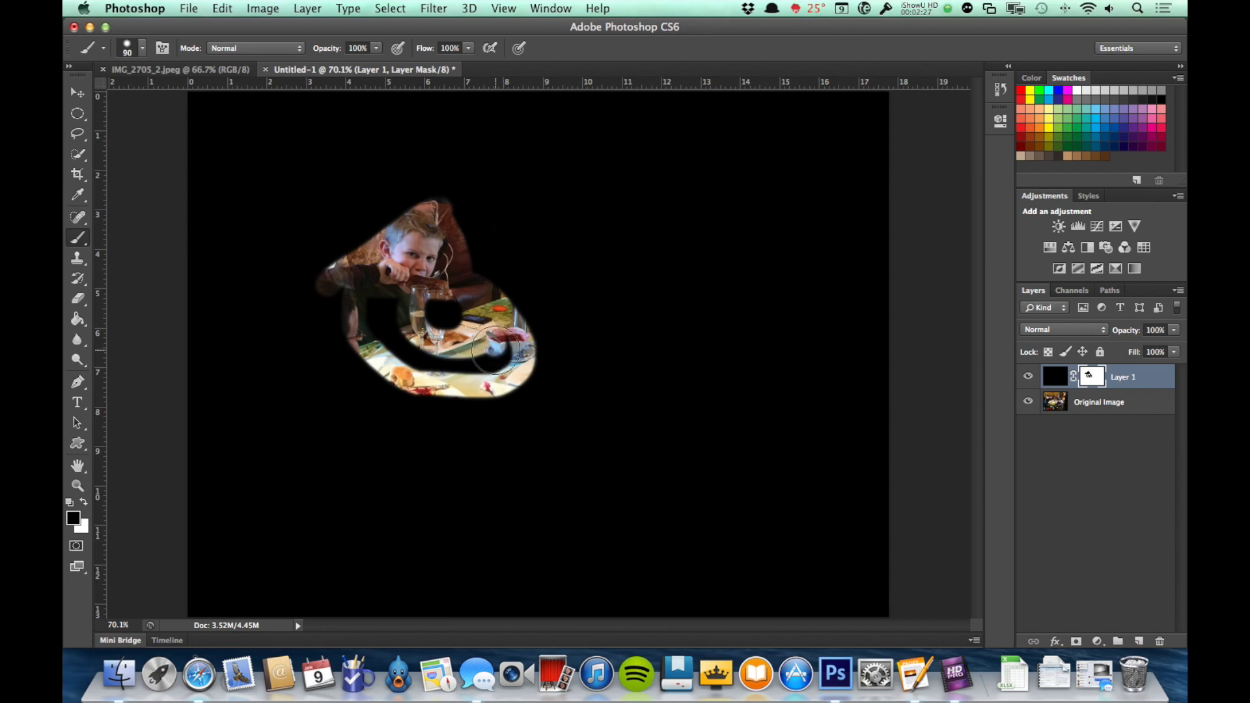
key("bracketright")
key("bracketright")
key("bracketright")
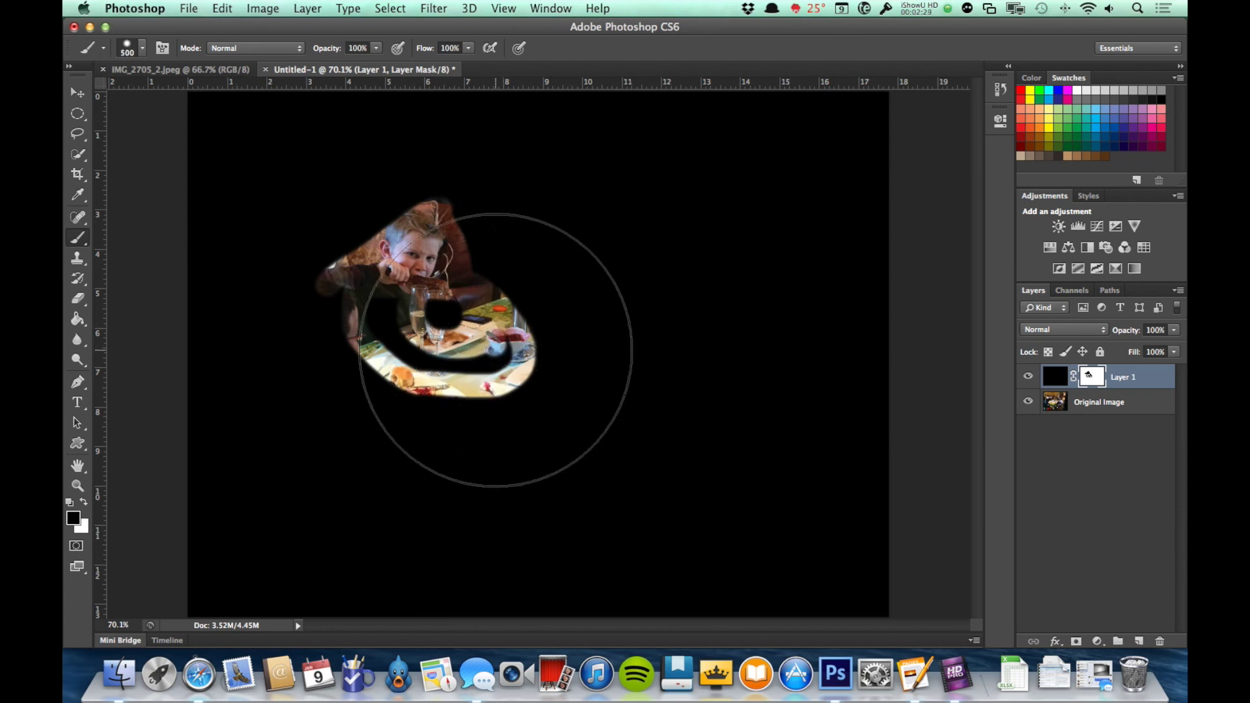
left_click(472, 361)
mouse_move(449, 340)
left_mouse_down()
mouse_move(469, 318)
mouse_move(444, 330)
mouse_move(498, 309)
mouse_move(588, 312)
mouse_move(611, 350)
mouse_move(603, 386)
mouse_move(573, 407)
mouse_move(451, 415)
mouse_move(407, 383)
mouse_move(426, 423)
mouse_move(520, 449)
mouse_move(607, 426)
mouse_move(655, 321)
mouse_move(630, 272)
mouse_move(543, 241)
mouse_move(482, 241)
mouse_move(408, 268)
mouse_move(361, 331)
mouse_move(386, 425)
mouse_move(519, 472)
mouse_move(684, 414)
mouse_move(686, 312)
mouse_move(628, 240)
mouse_move(546, 224)
mouse_move(445, 238)
mouse_move(414, 284)
mouse_move(576, 476)
mouse_move(694, 480)
left_mouse_up()
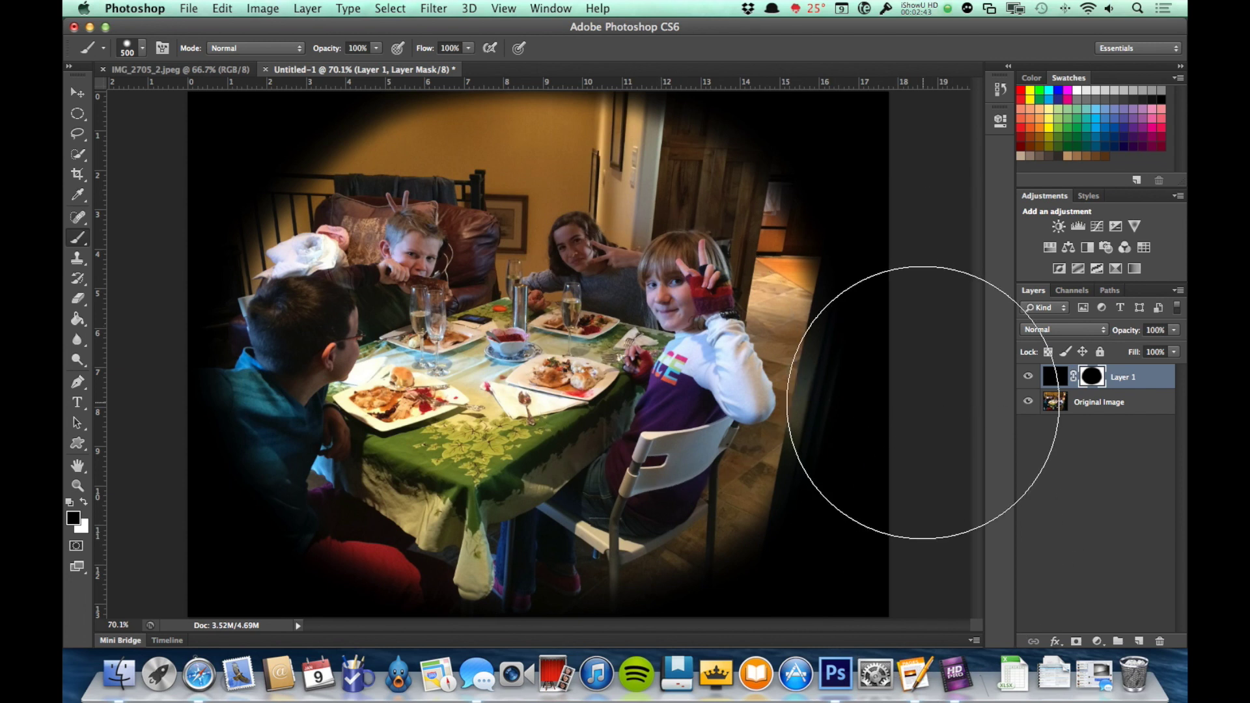
Undo all the brush strokes painted on the layer mask.
key("super+z")
key("super+z")
key("super+z")
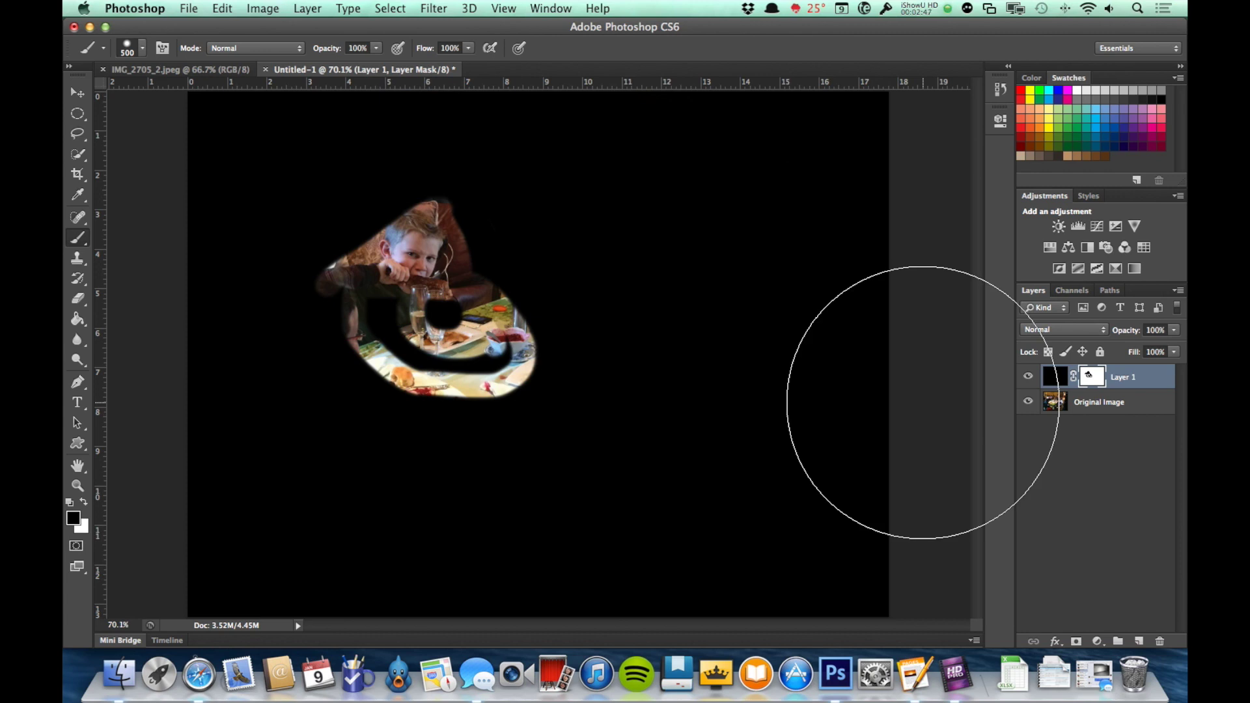
key("super+alt+z")
key("super+alt+z")
key("super+alt+z")
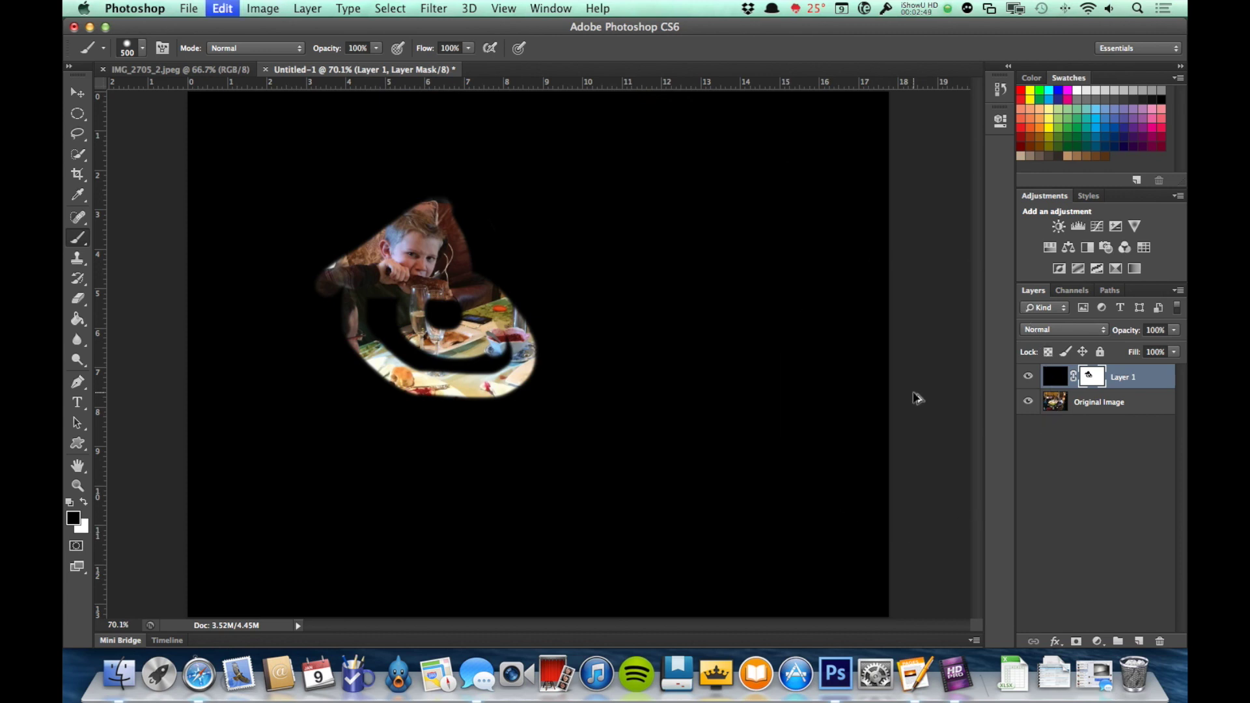
key("super+alt+z")
key("super+alt+z")
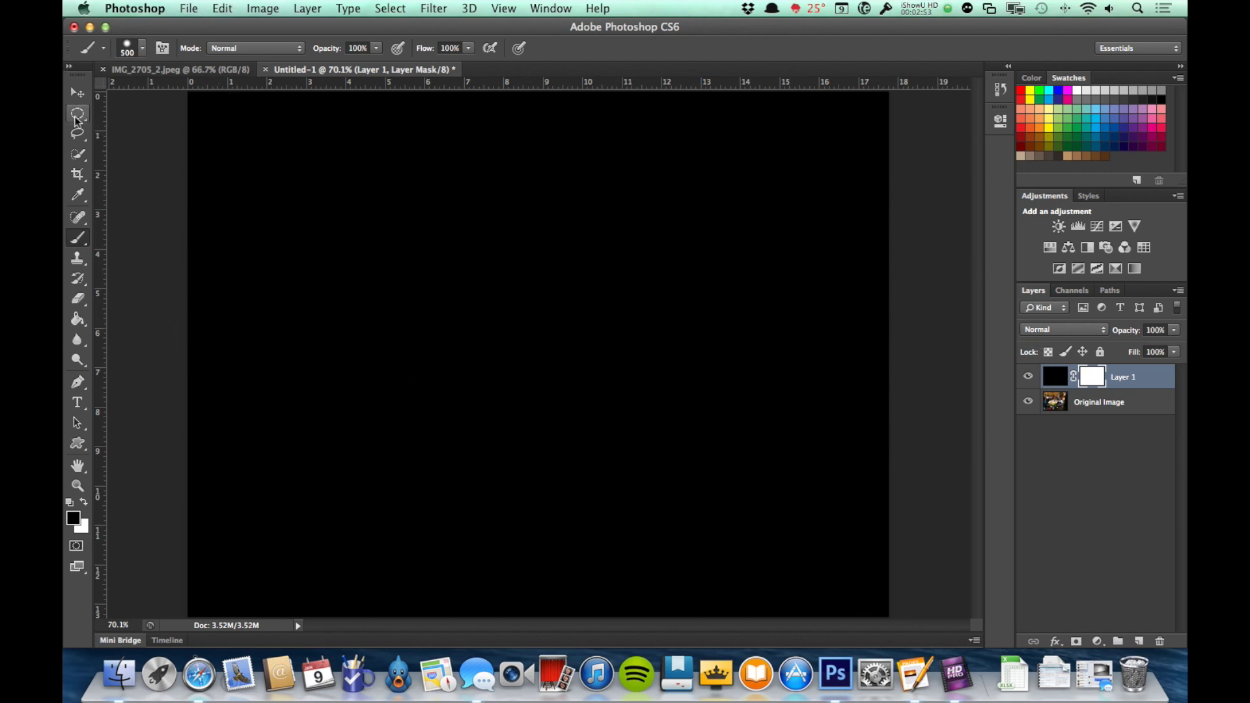
Make an elliptical selection about 11 in across around the table area and fill it with black on the layer mask.
left_click(77, 113)
left_click_drag(327, 140, 770, 565)
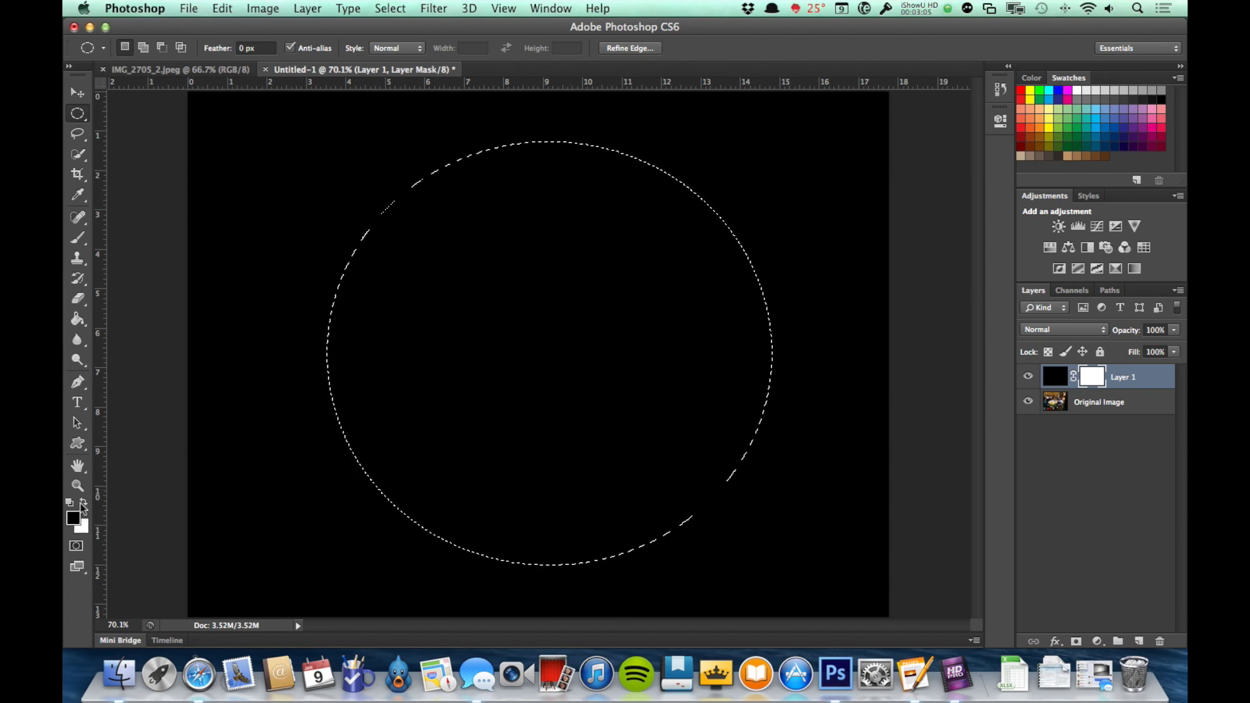
left_click(77, 319)
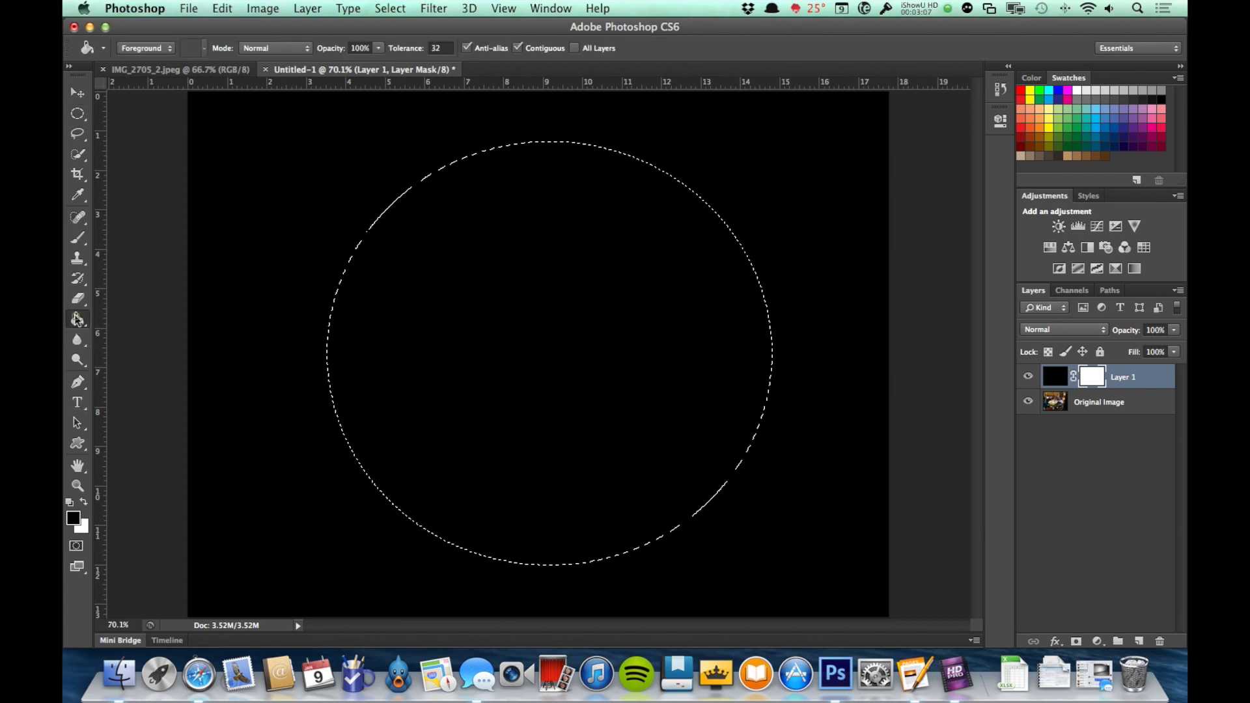
left_click(580, 290)
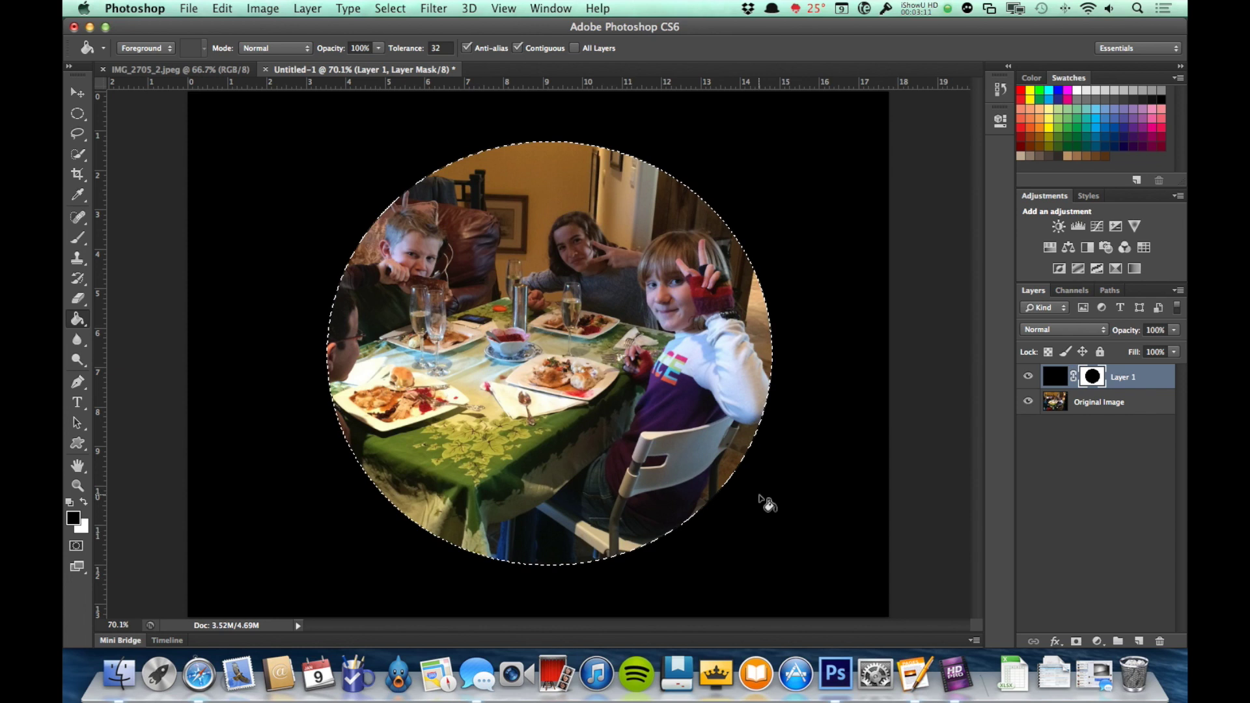
Move the selected circle on the mask slightly to the left and up, and deselect it.
key("v")
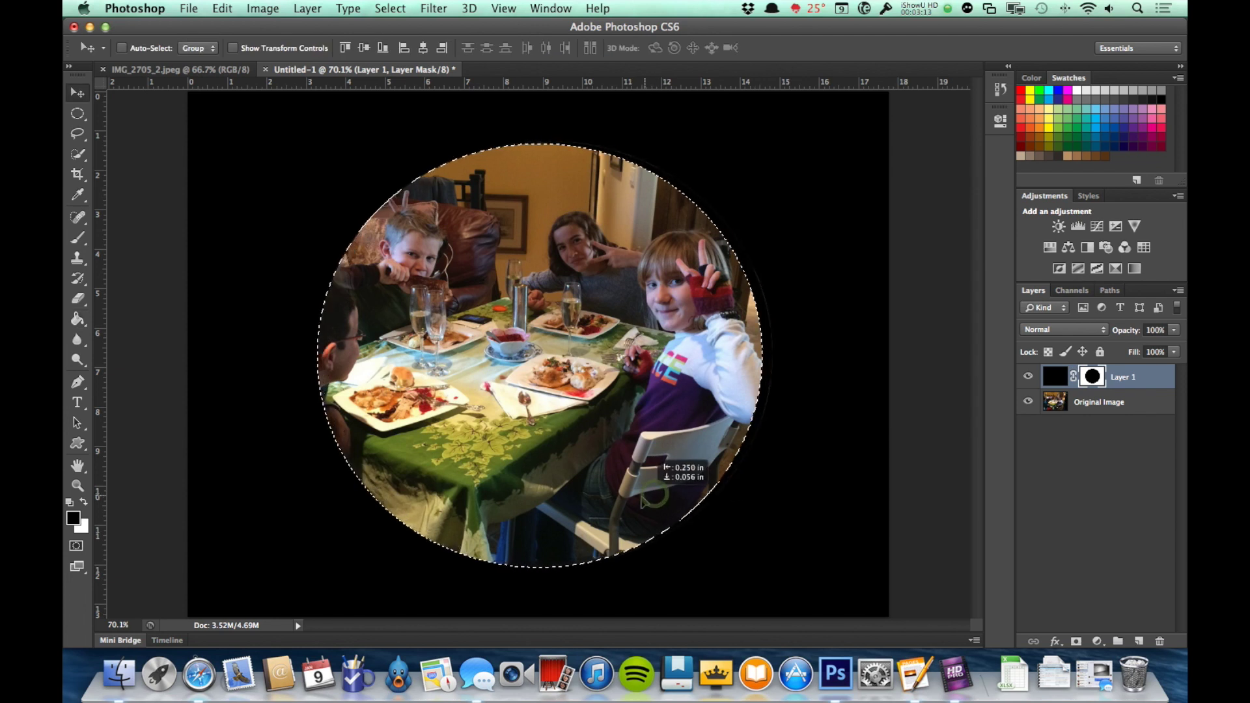
left_click_drag(644, 500, 631, 495)
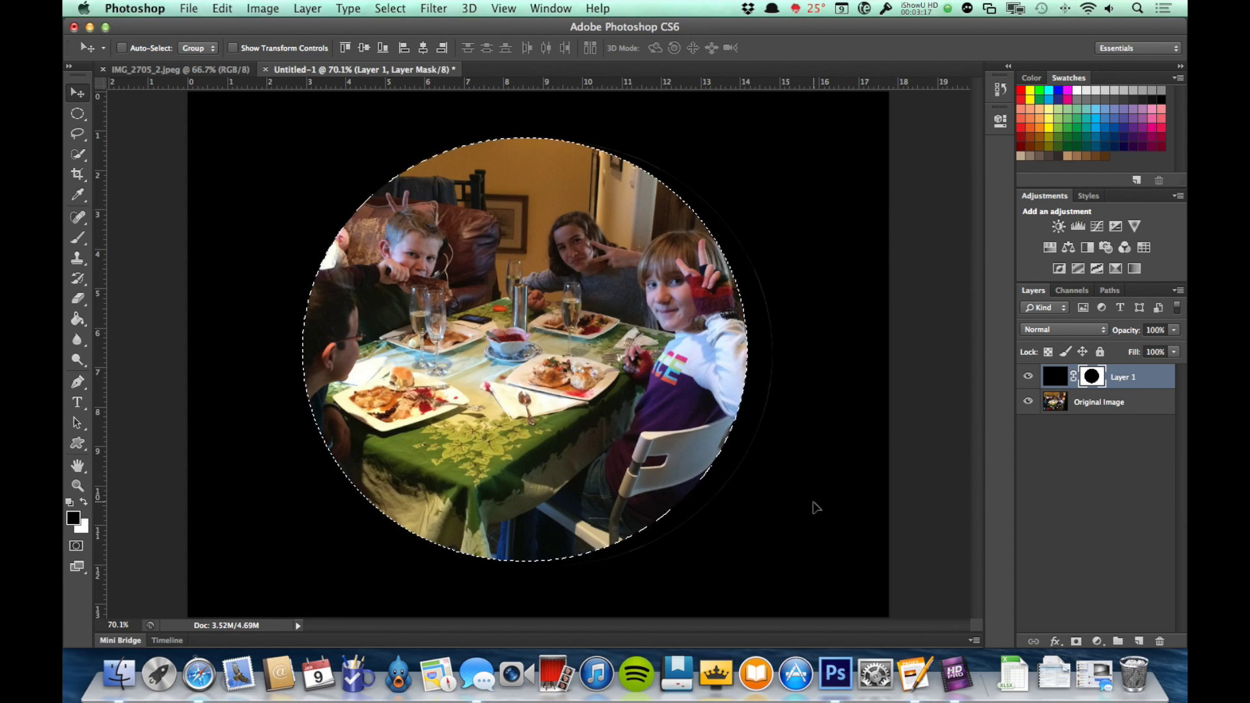
key("super+d")
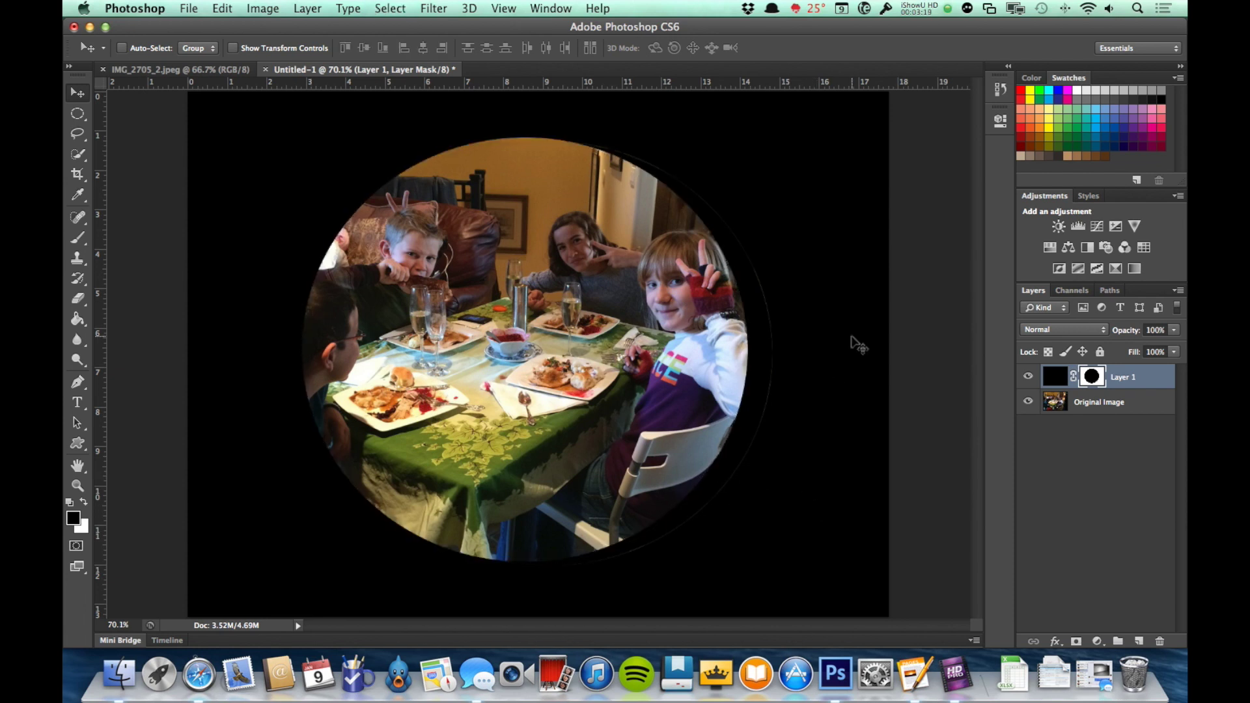
left_click(771, 385)
Set the layer mask's feather to 73.6 px and compare the image with Layer 1 hidden and shown.
double_click(1092, 377)
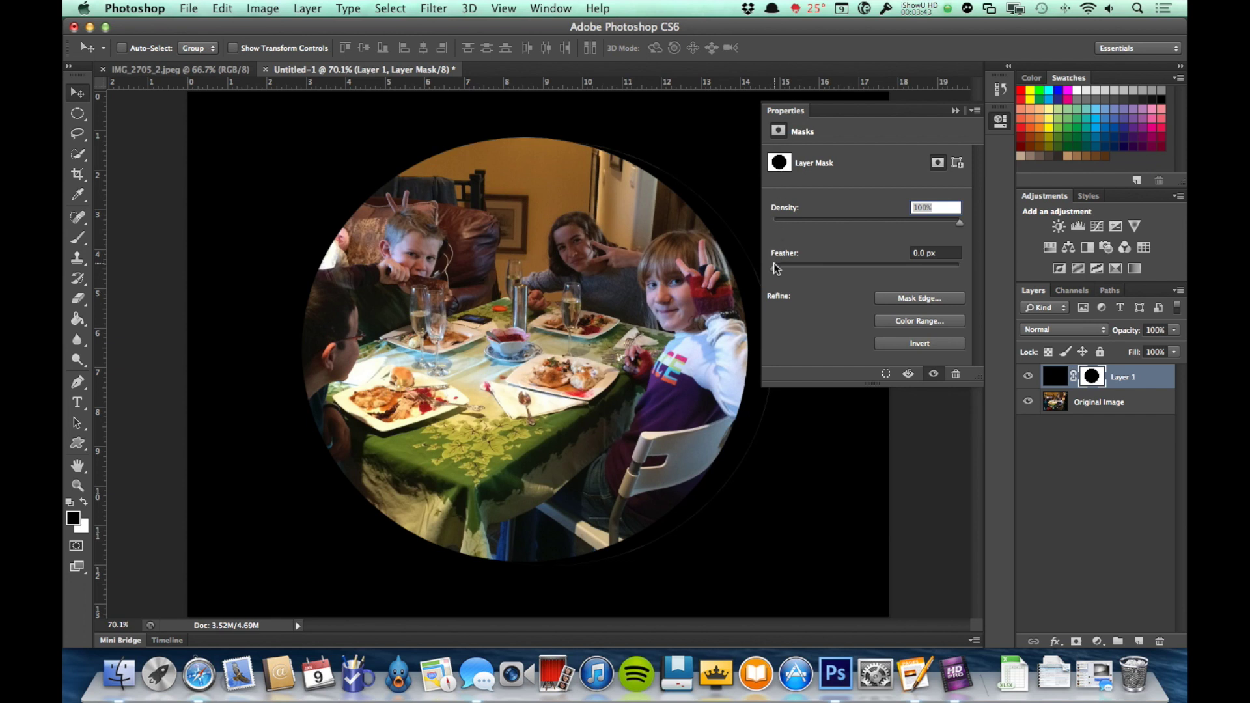
left_click_drag(773, 267, 883, 268)
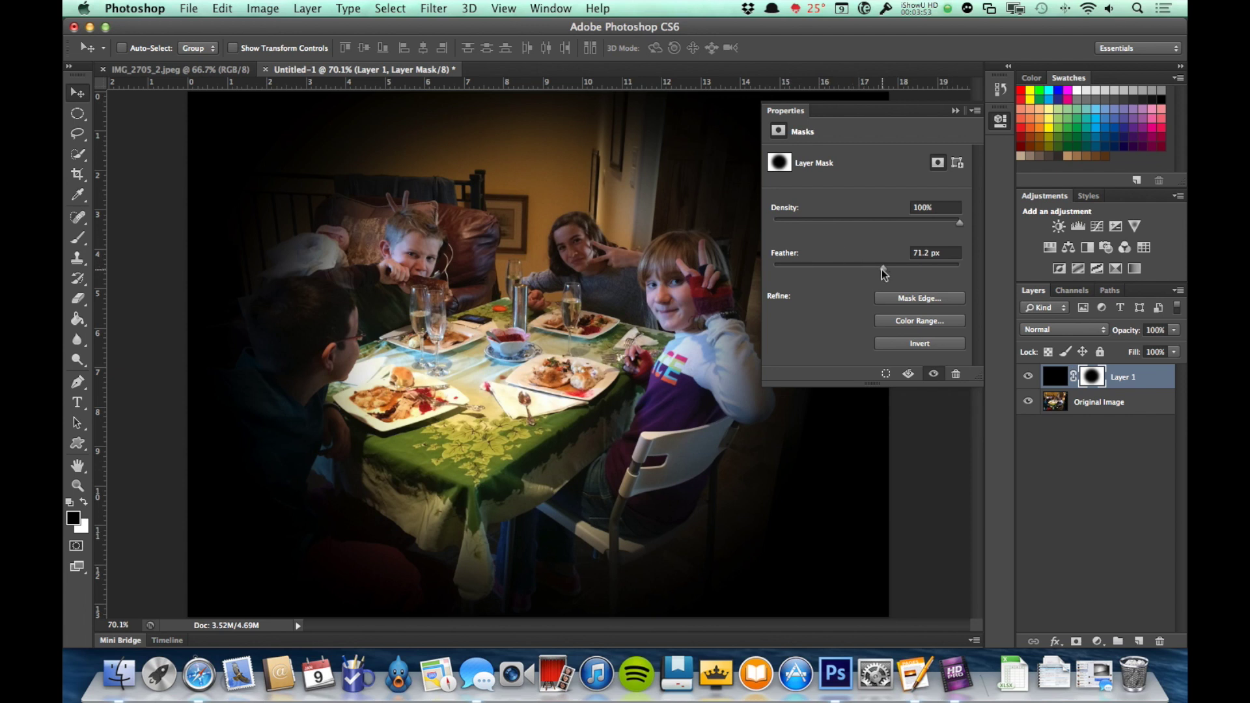
left_click_drag(883, 268, 884, 269)
left_click(997, 127)
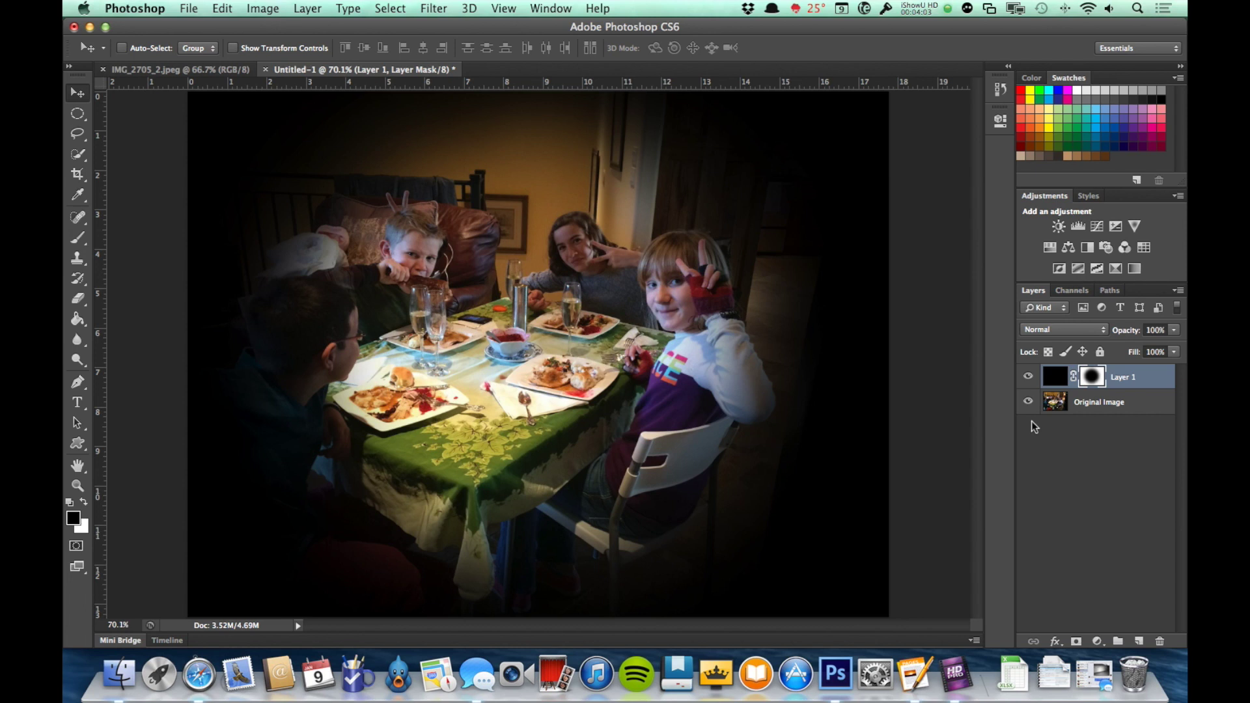
left_click(1027, 377)
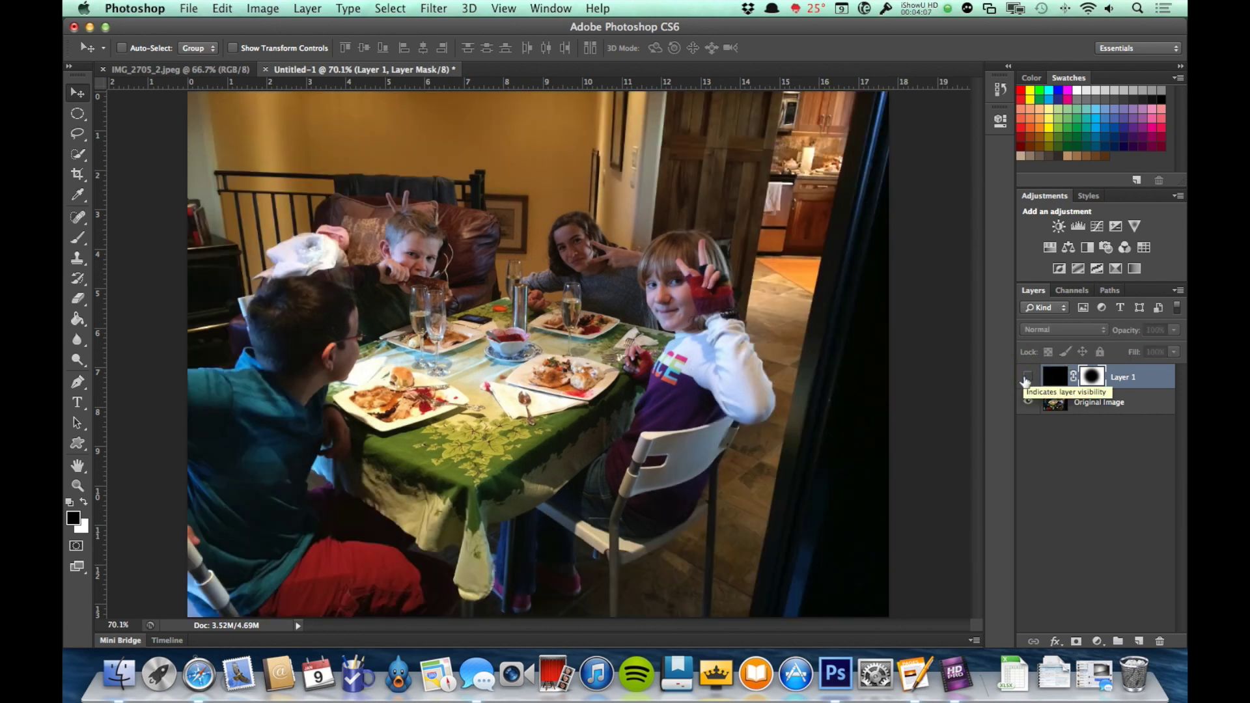
left_click(1027, 377)
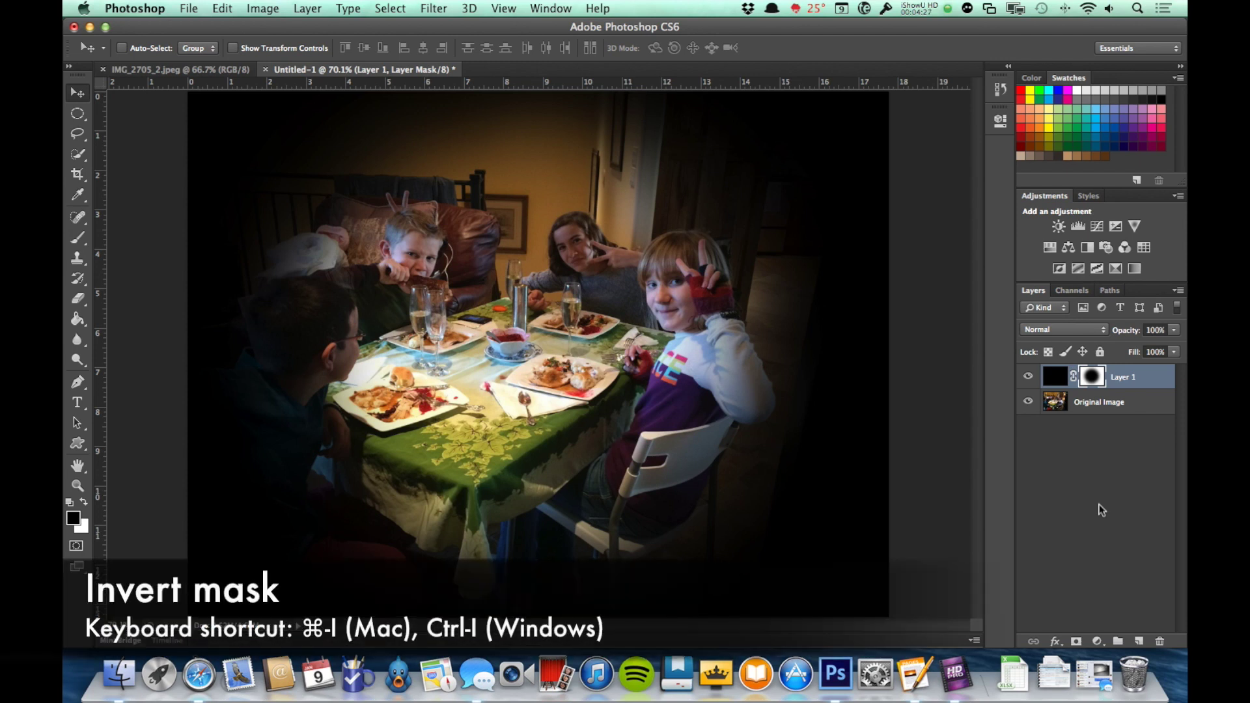
Invert the layer mask of Layer 1 and invert it back.
double_click(1088, 377)
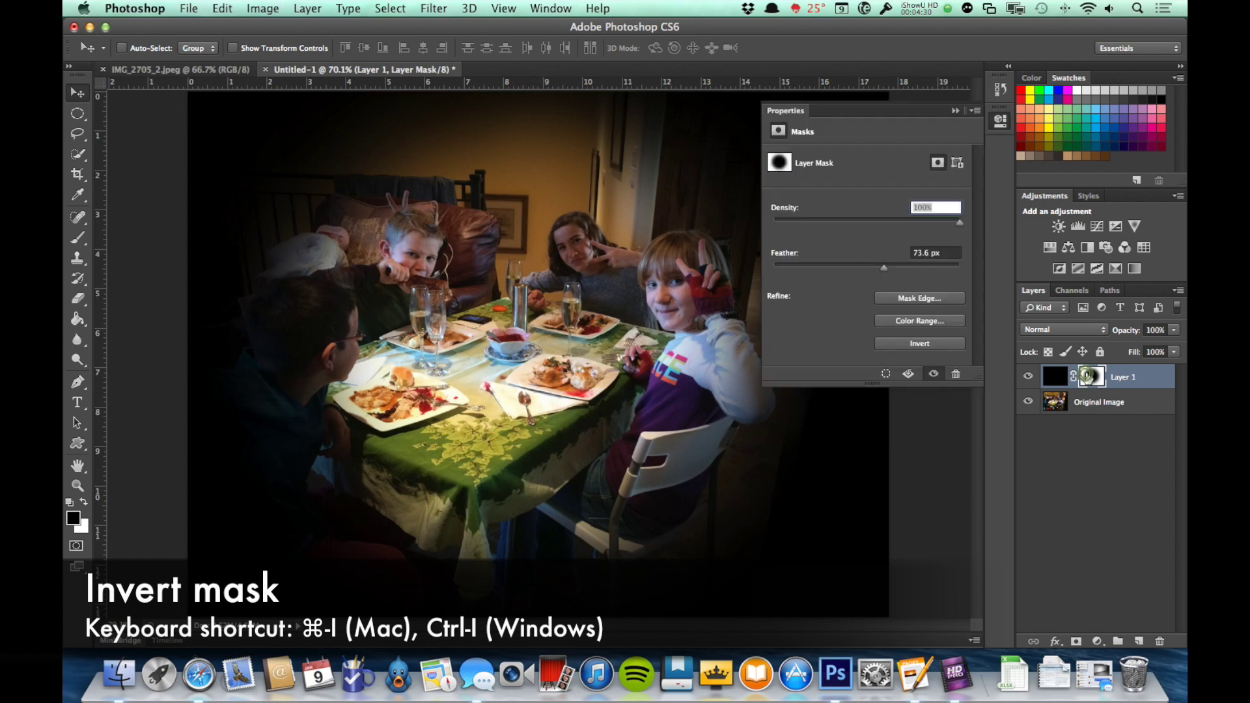
left_click(910, 348)
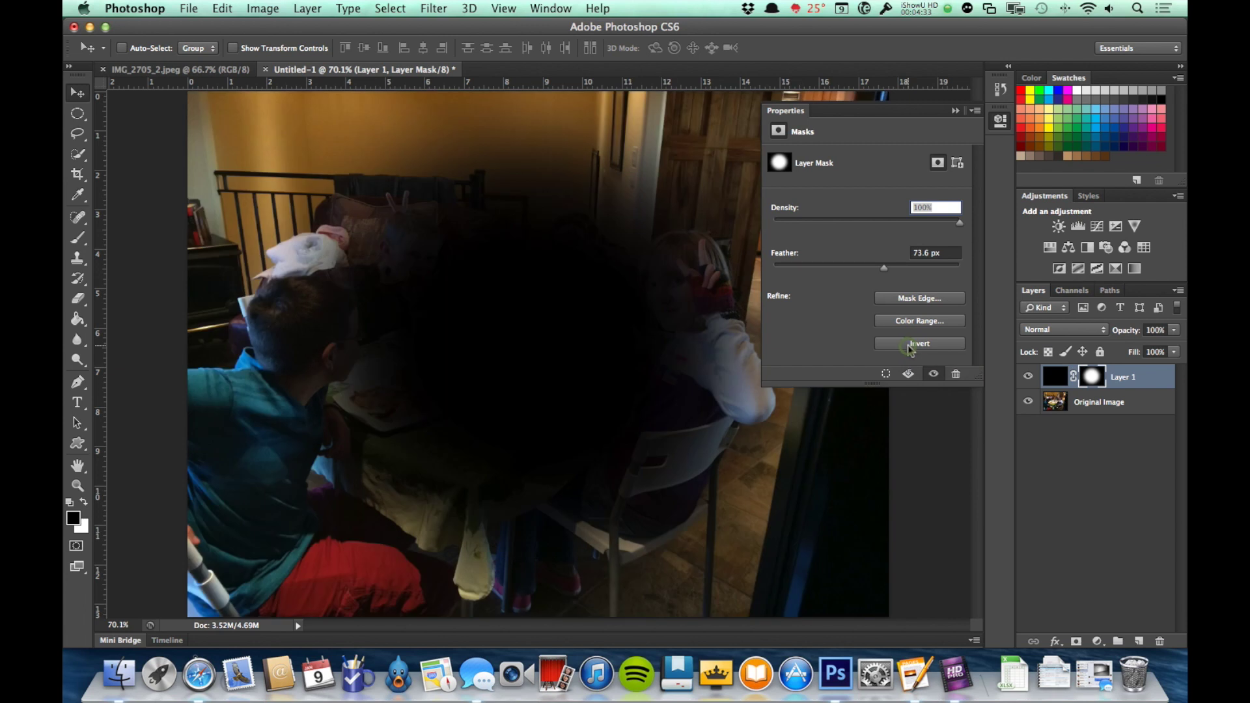
left_click(1000, 121)
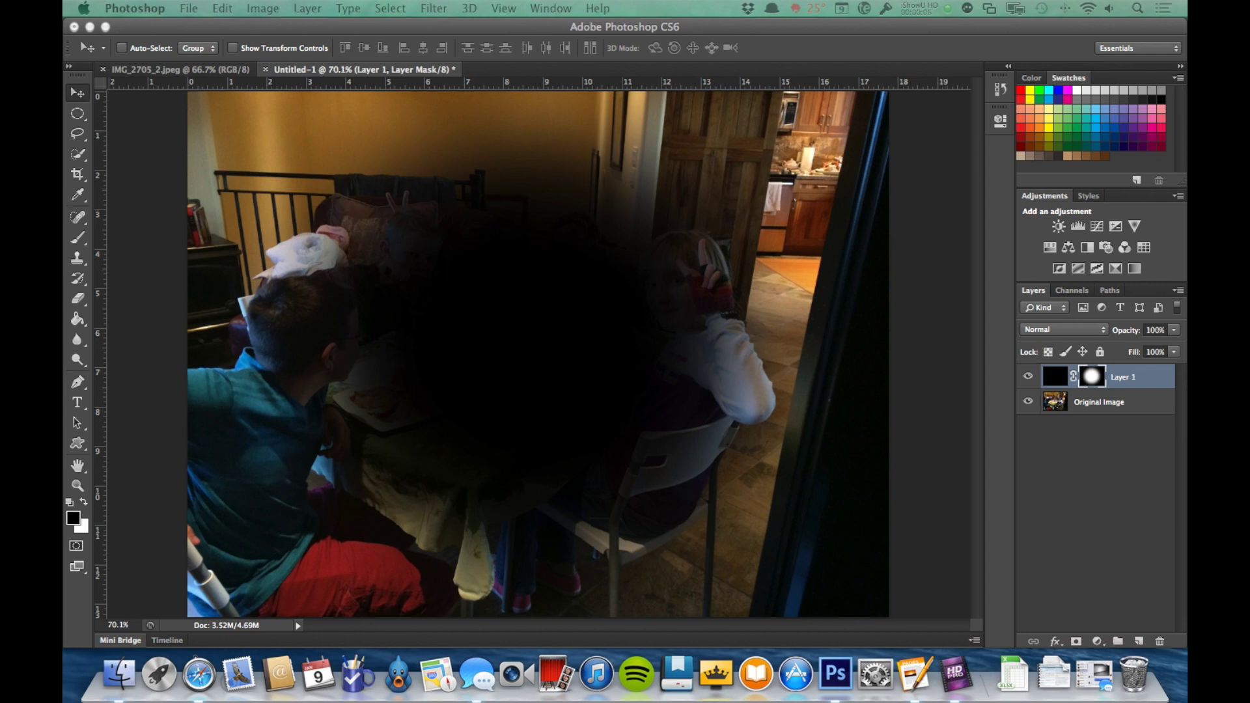
left_click(954, 48)
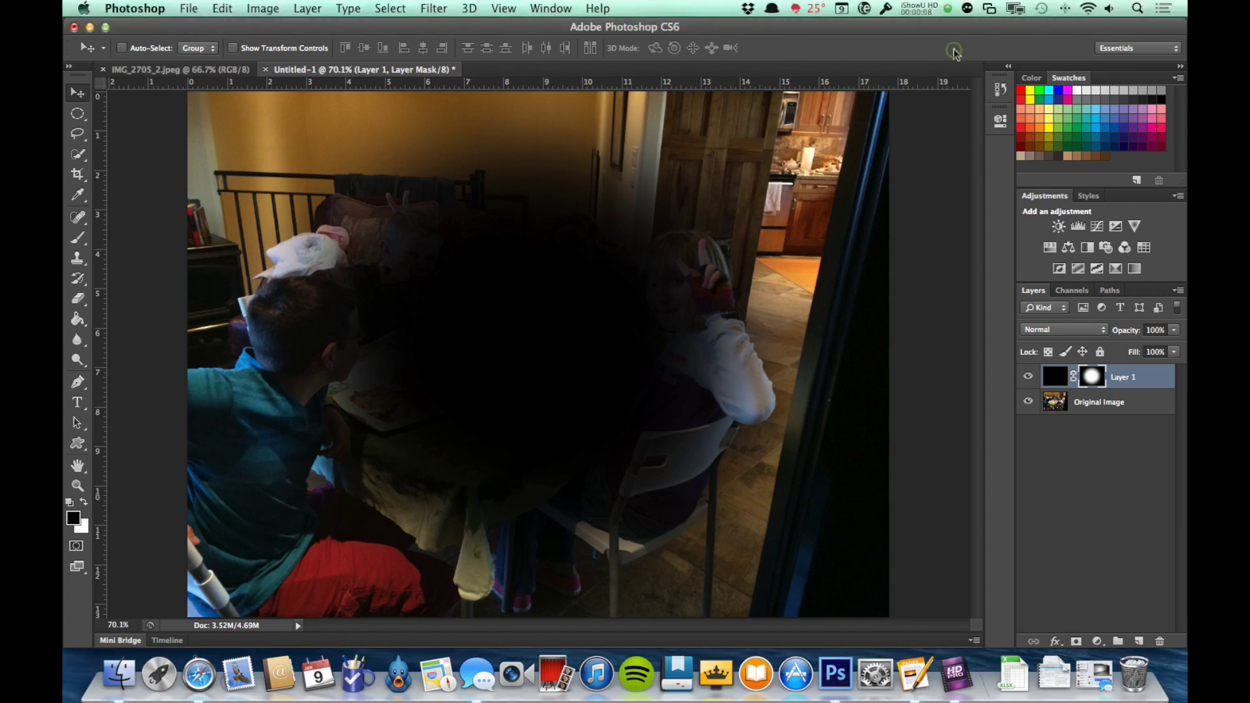
key("super+i")
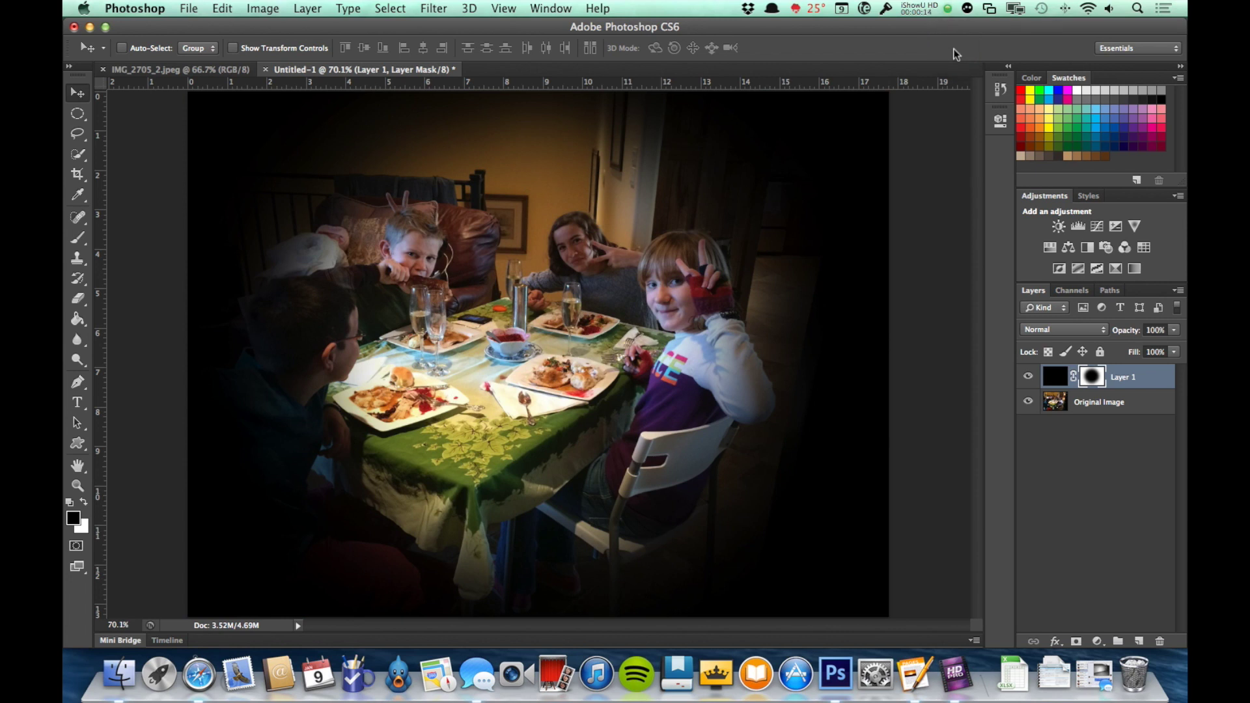
Open the layer mask's properties to examine its mask options, including Apply Mask.
double_click(1092, 377)
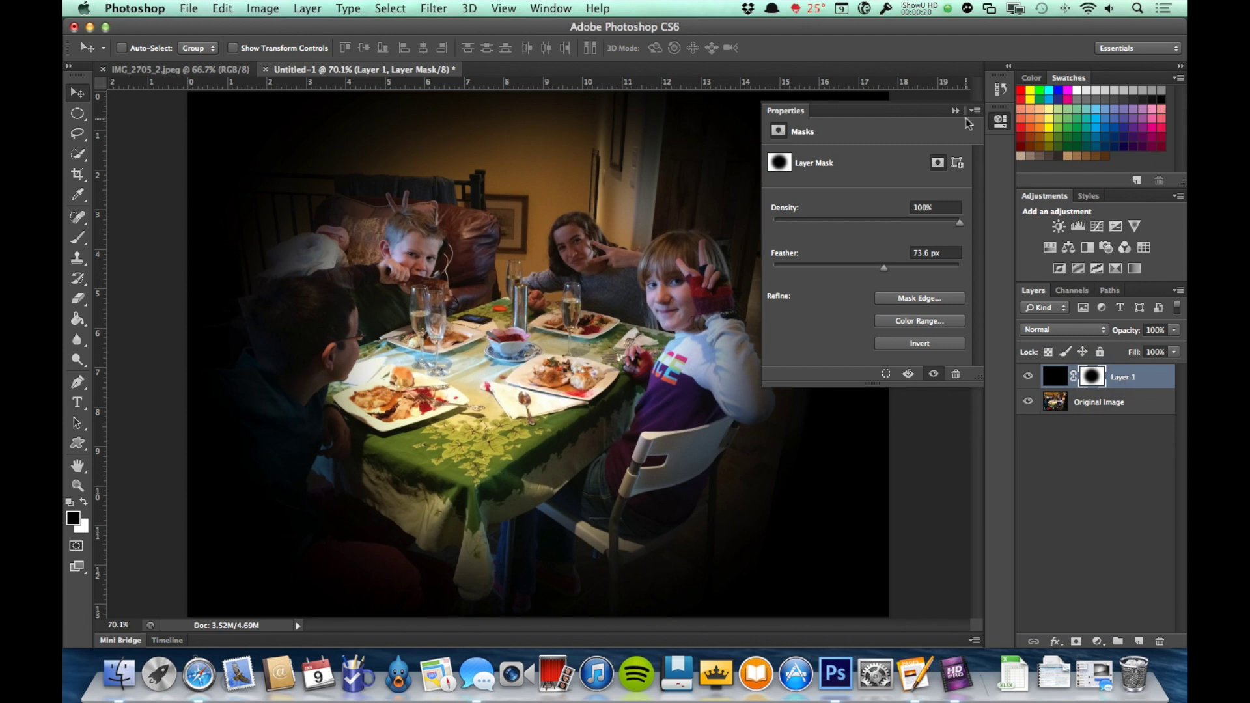
left_click(1002, 120)
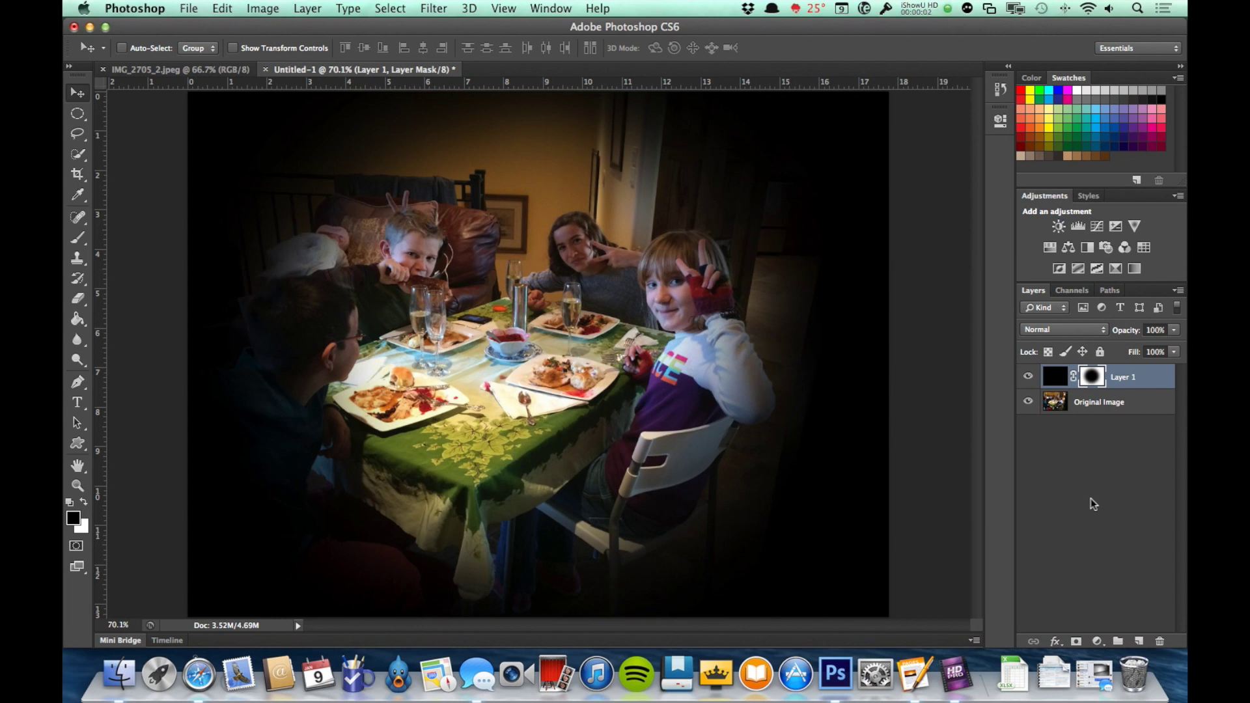
double_click(1092, 376)
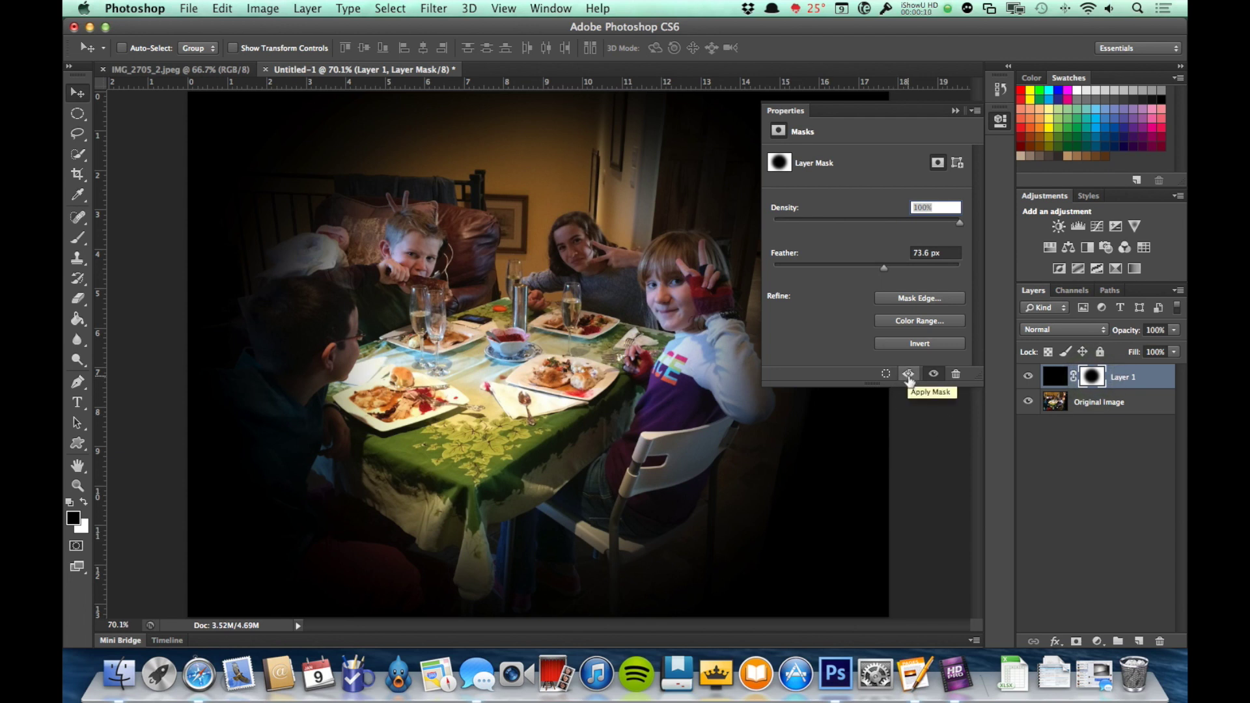
Close the mask properties and apply the layer mask of Layer 1 permanently to the layer.
left_click(1001, 120)
right_click(1099, 381)
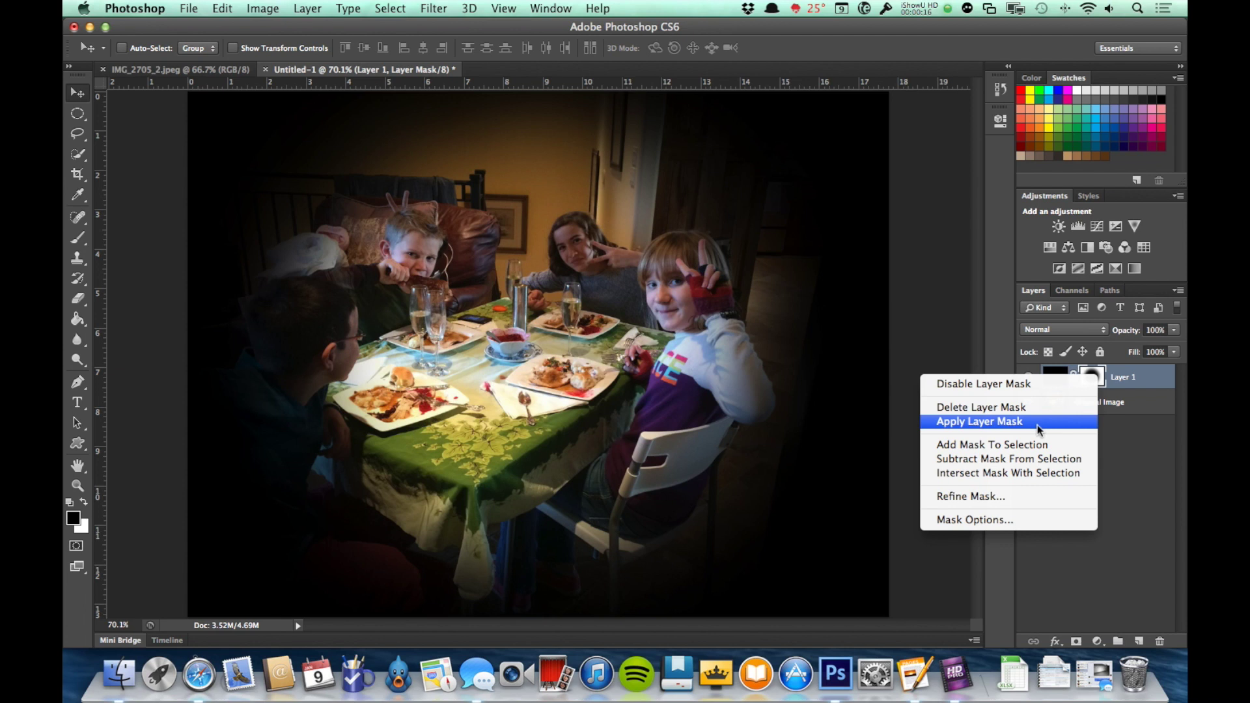
left_click(1134, 467)
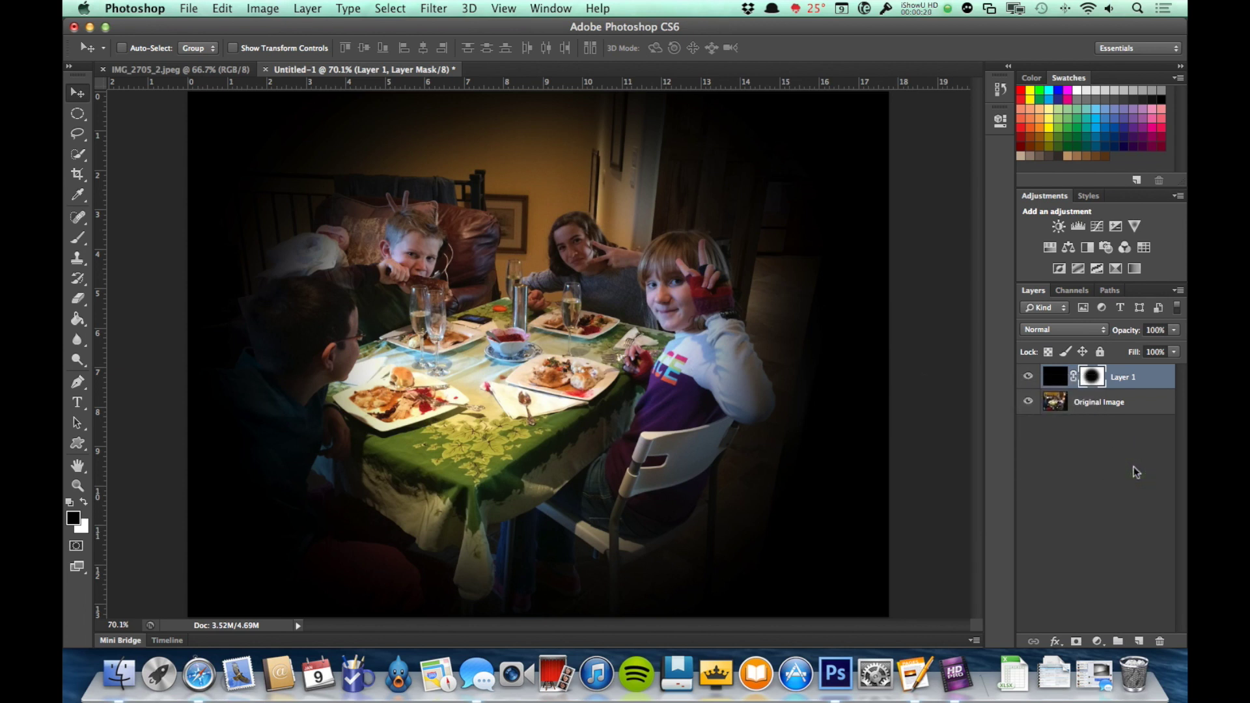
right_click(1086, 383)
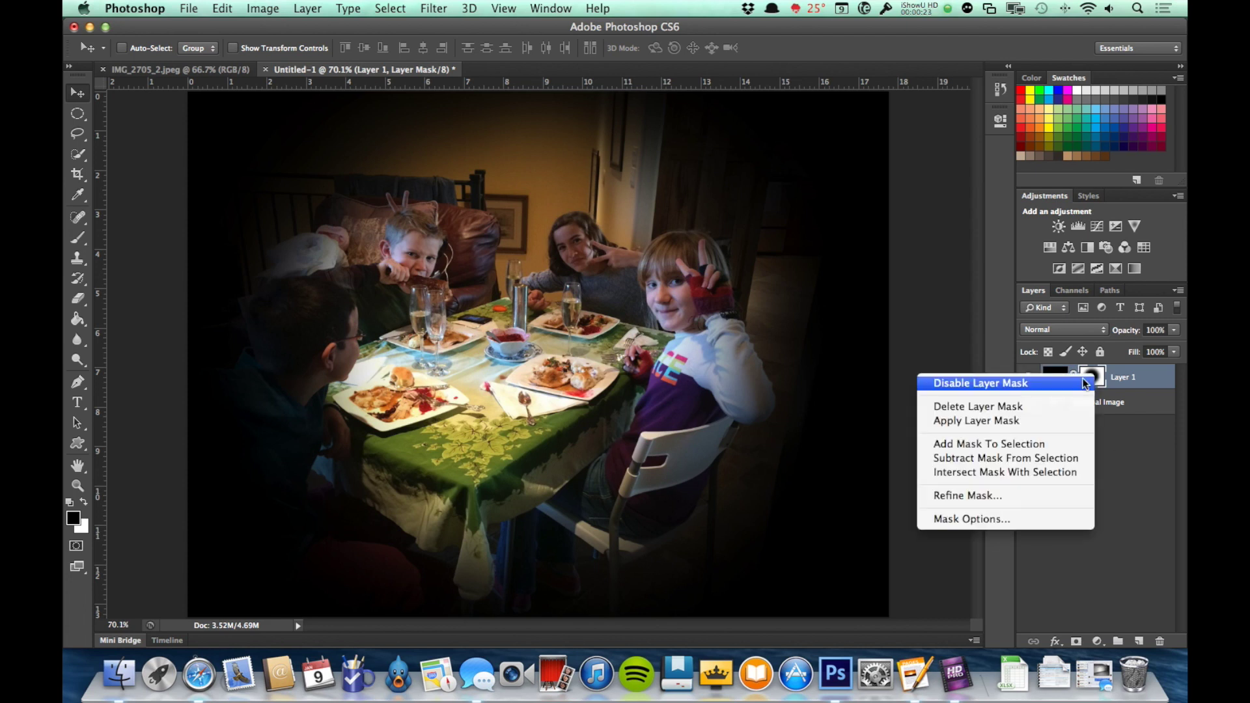
left_click(1036, 422)
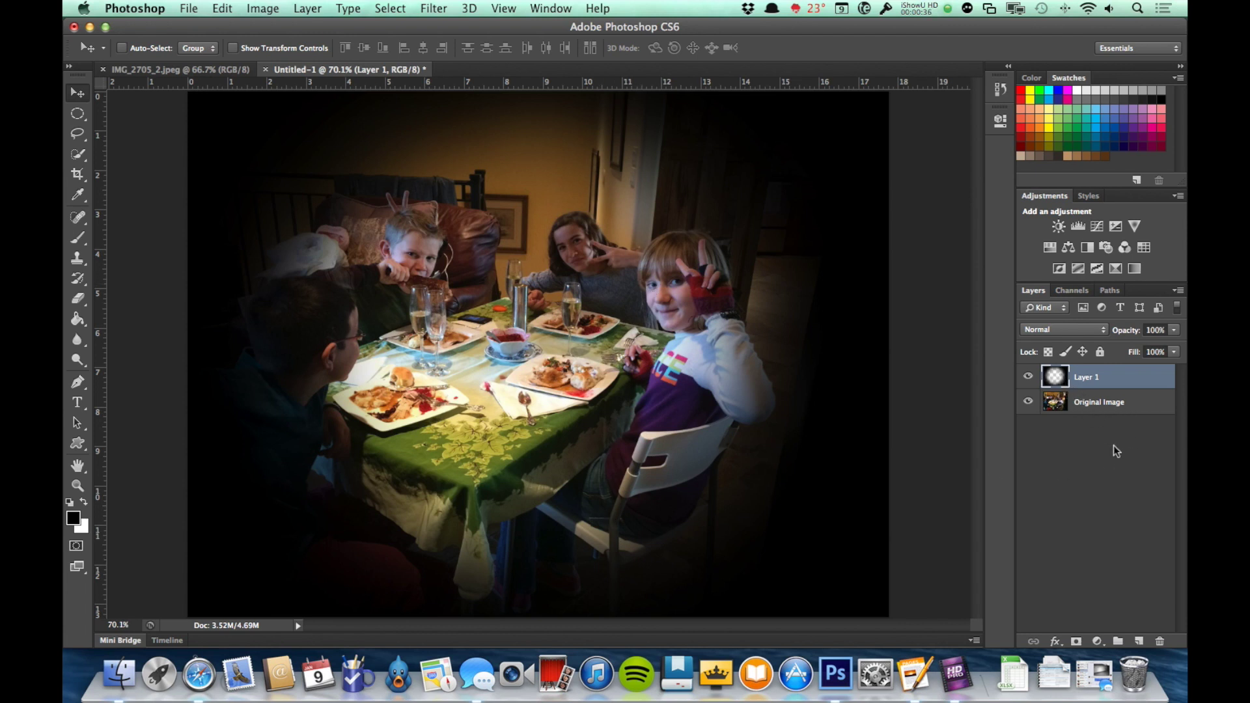
Add an empty layer with a white layer mask above Layer 1 and examine the options available for its mask.
left_click(1111, 499)
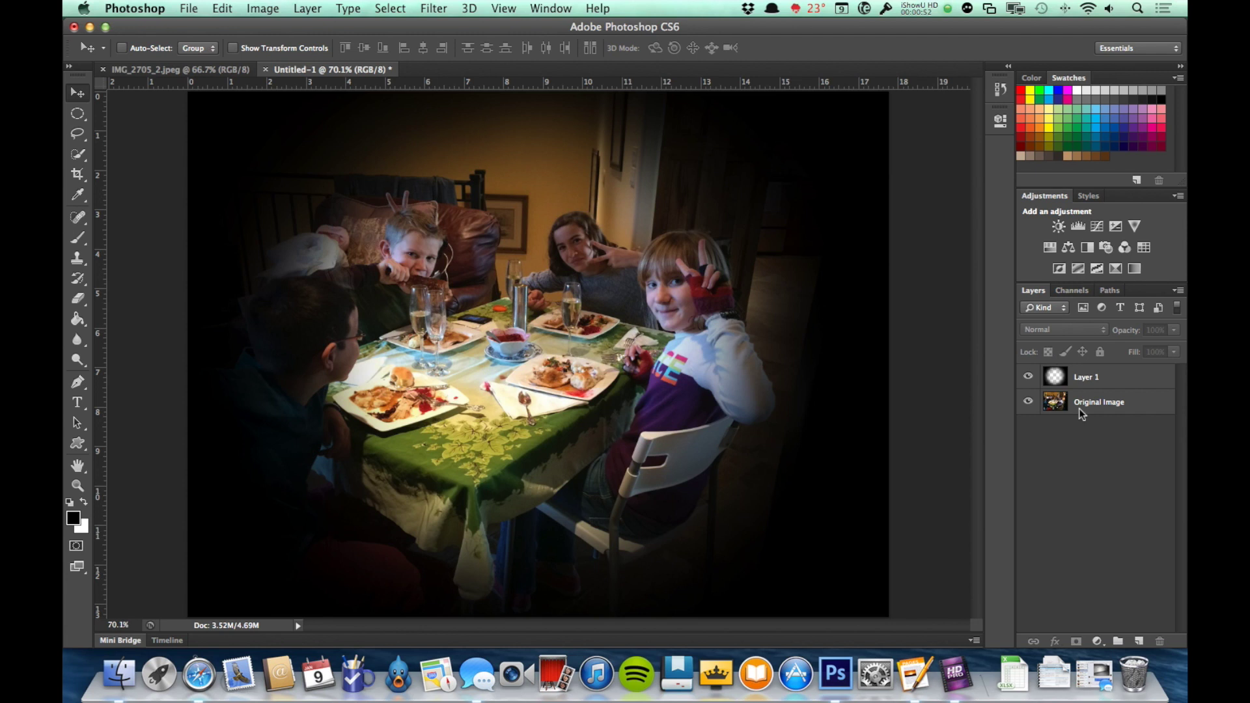
left_click(1107, 536)
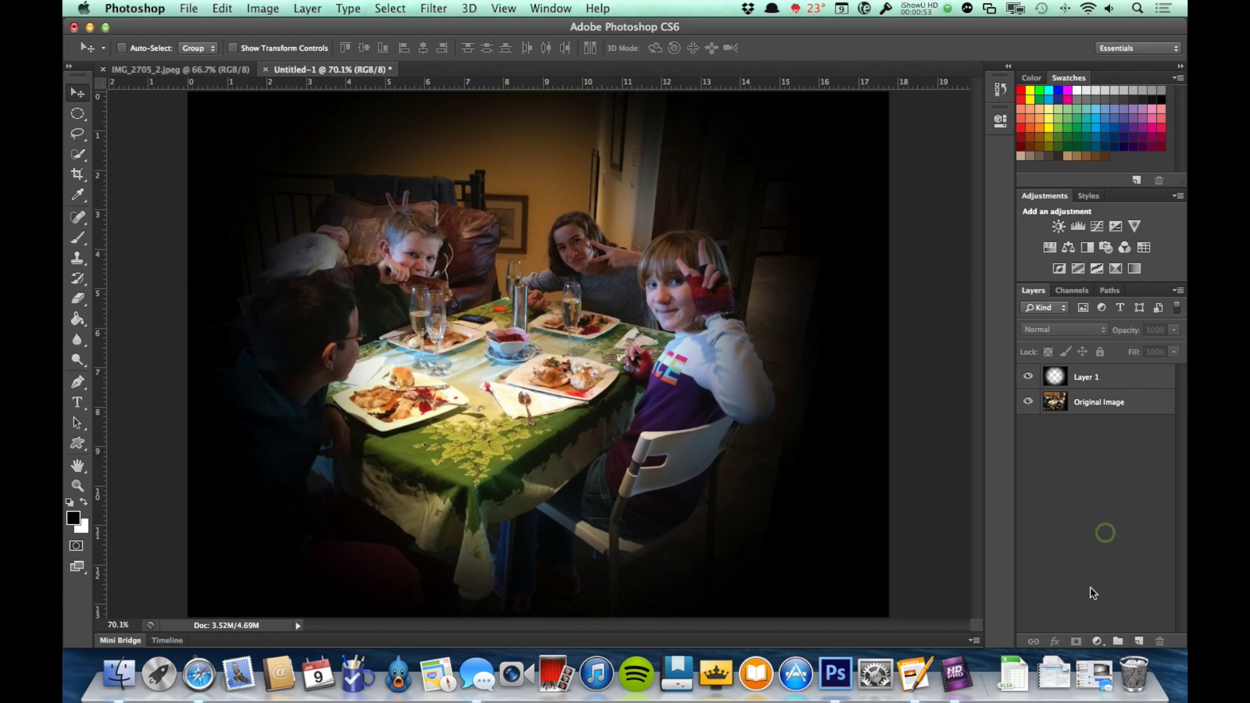
left_click(1108, 413)
left_click(1102, 378)
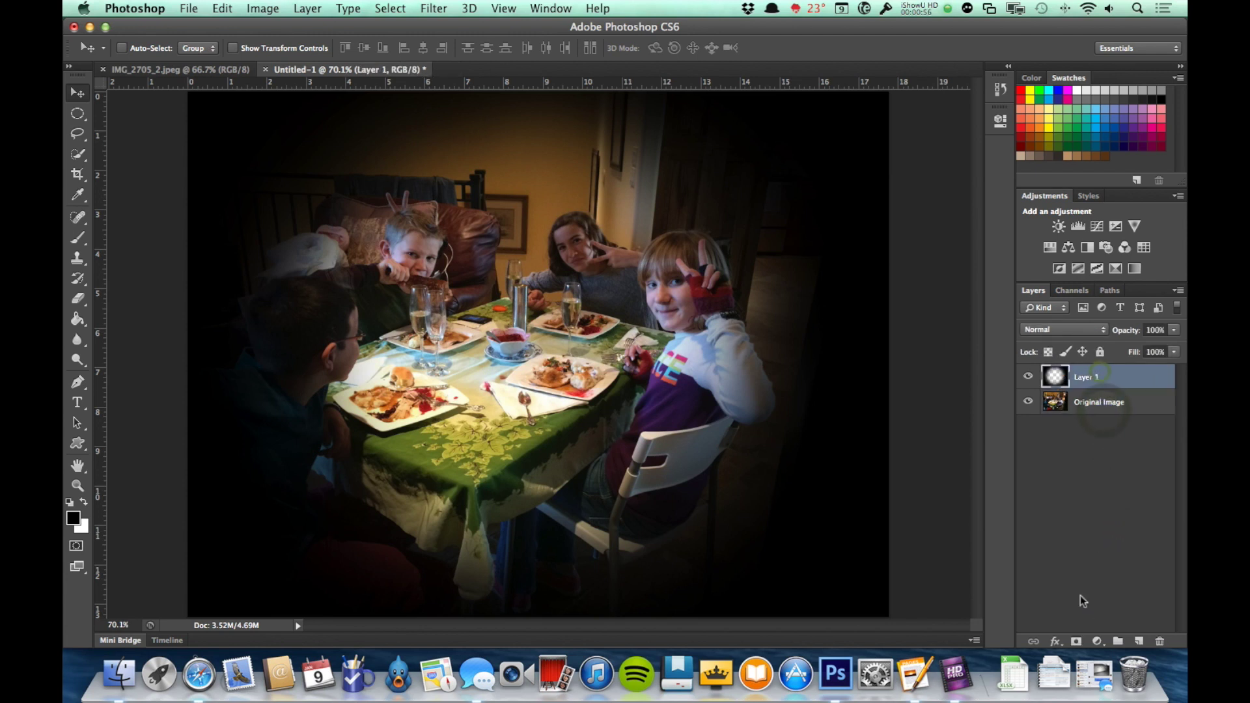
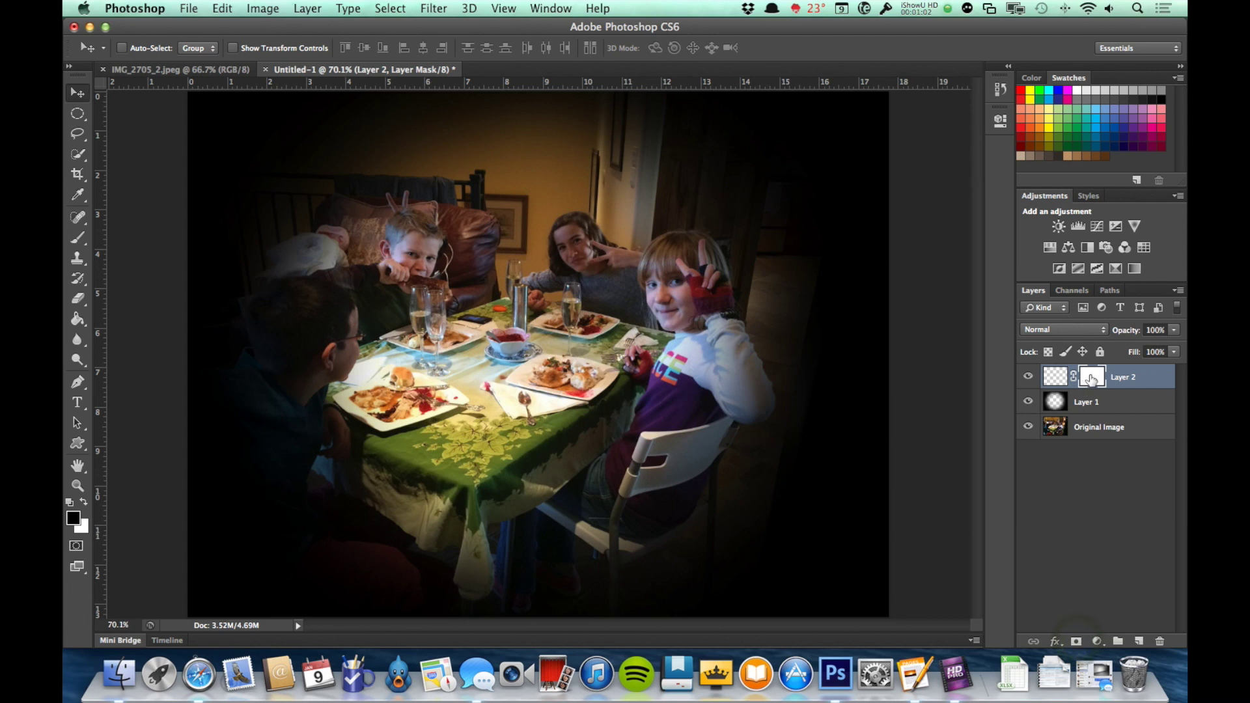
right_click(1092, 379)
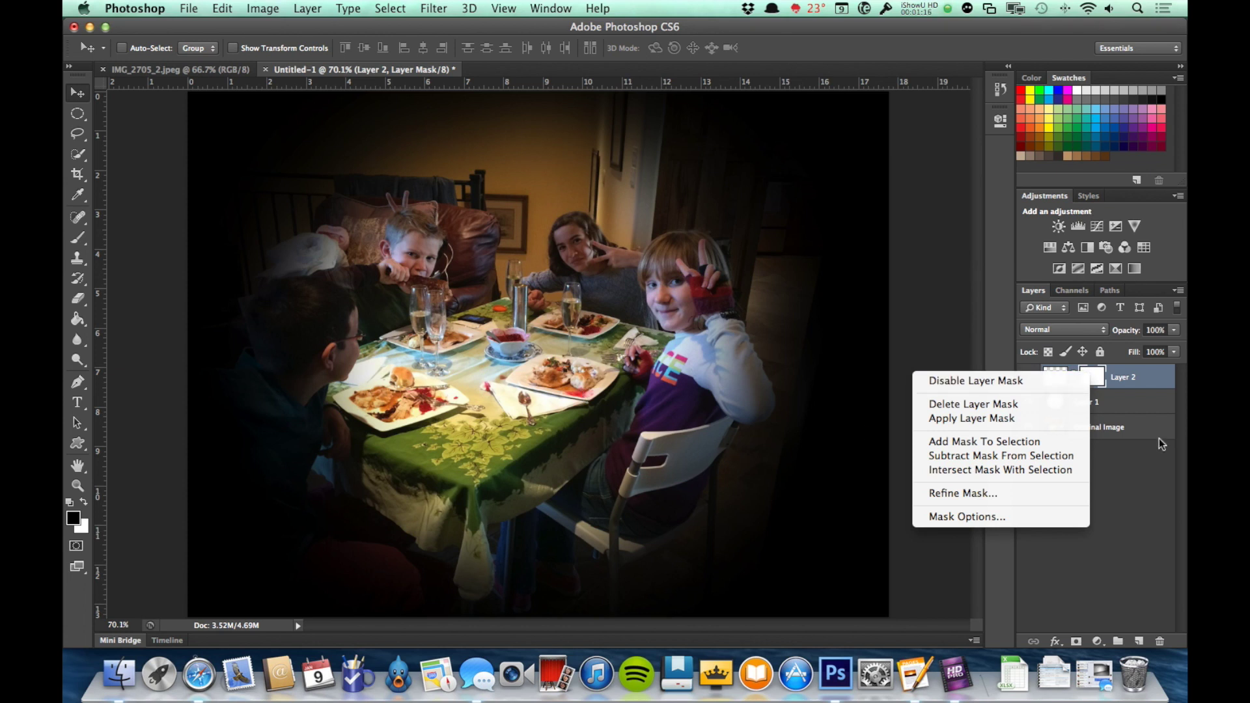
left_click(1147, 475)
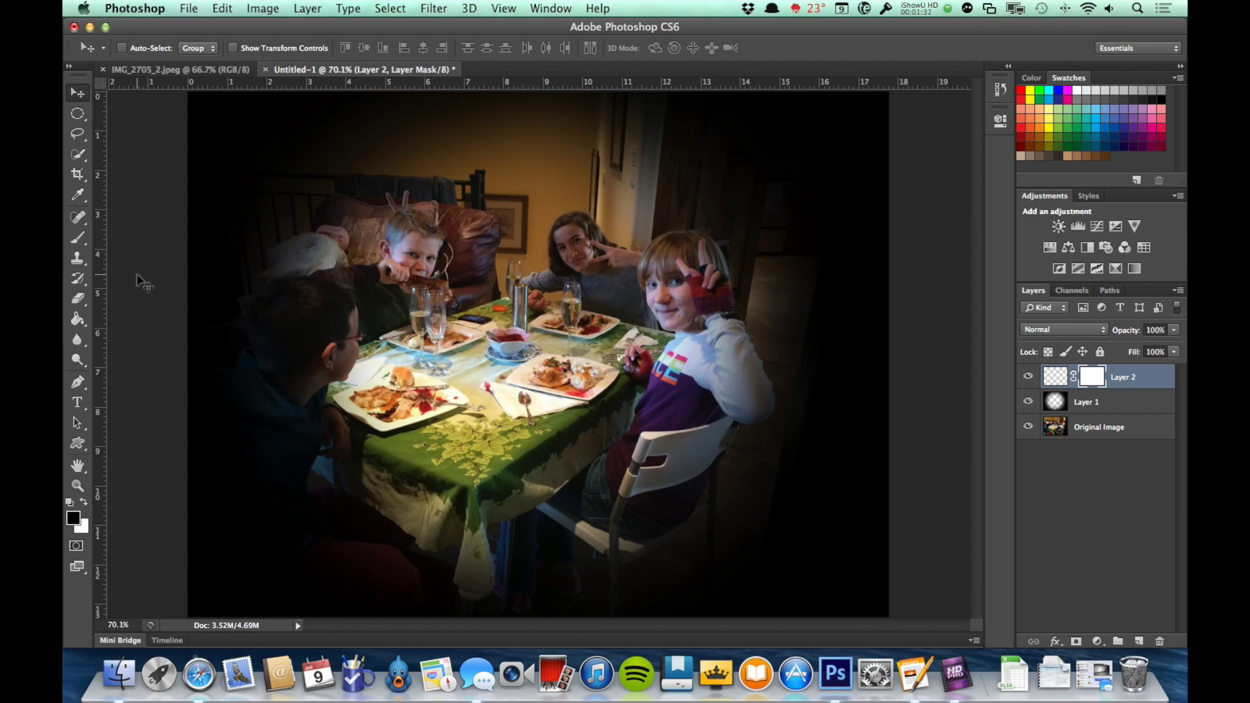
Delete Layer 1 and the masked Layer 2 so that only the Original Image layer remains.
left_click(1100, 402)
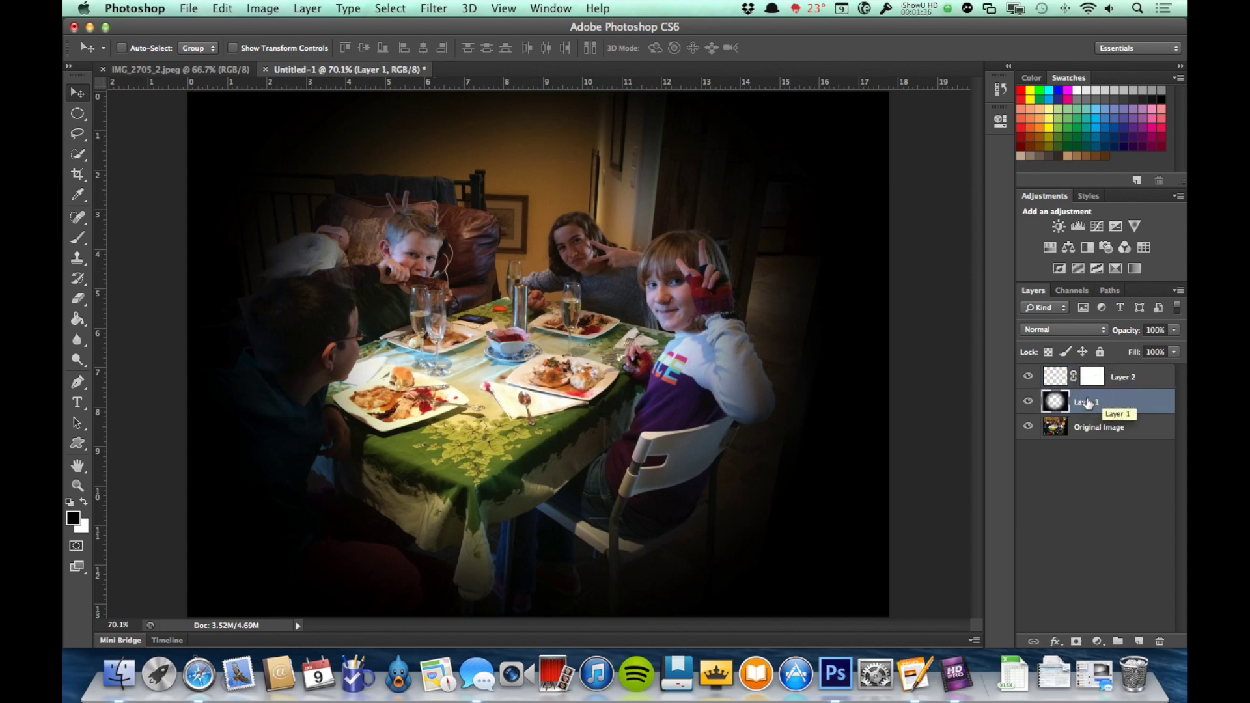
right_click(1087, 403)
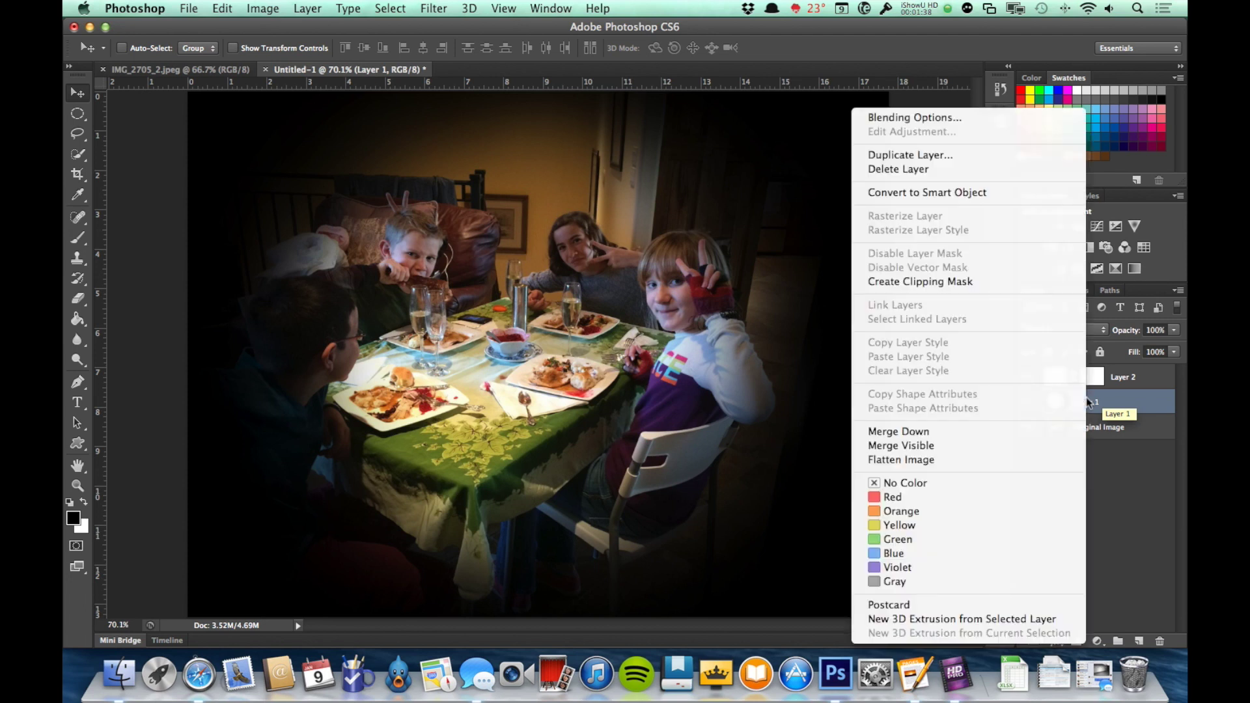
left_click(901, 170)
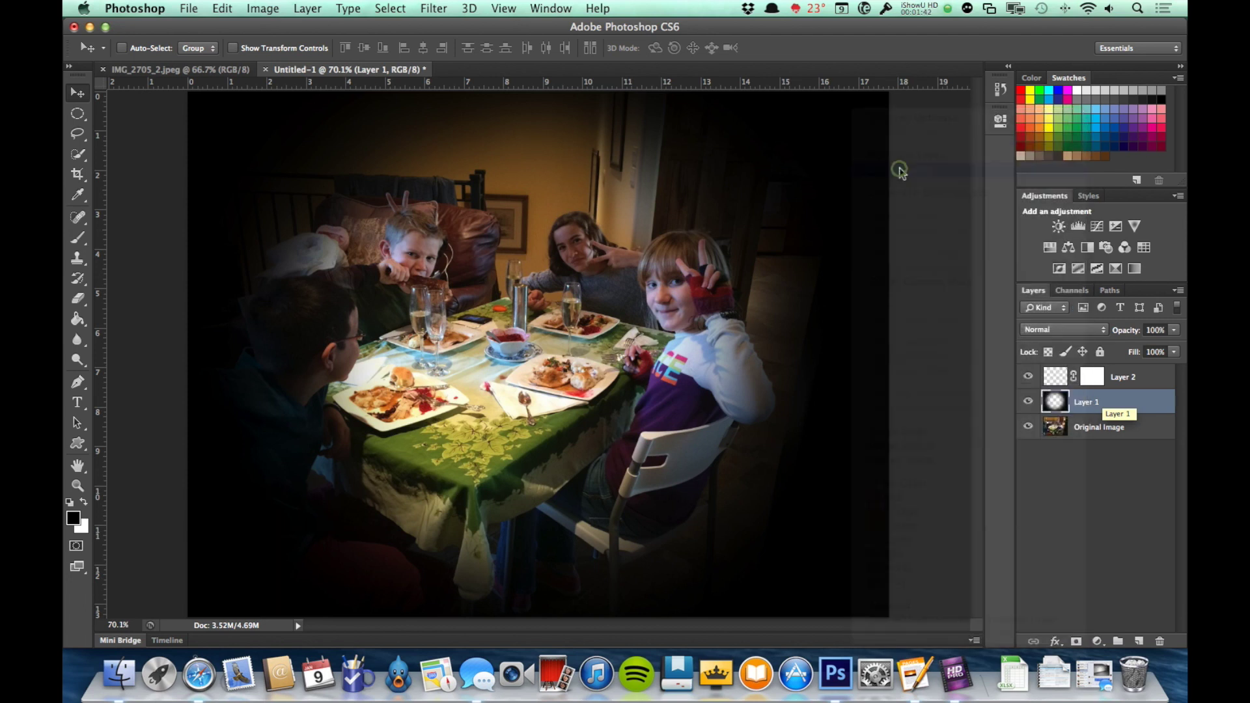
left_click(741, 248)
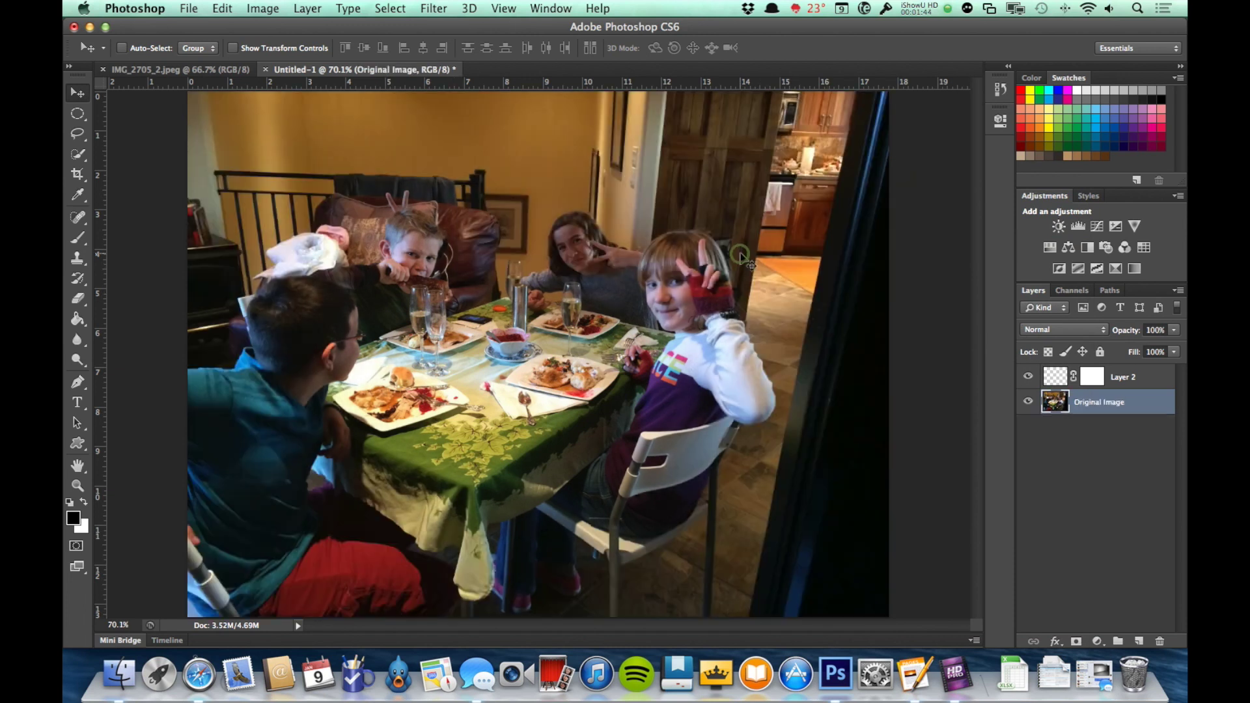
left_click(1129, 384)
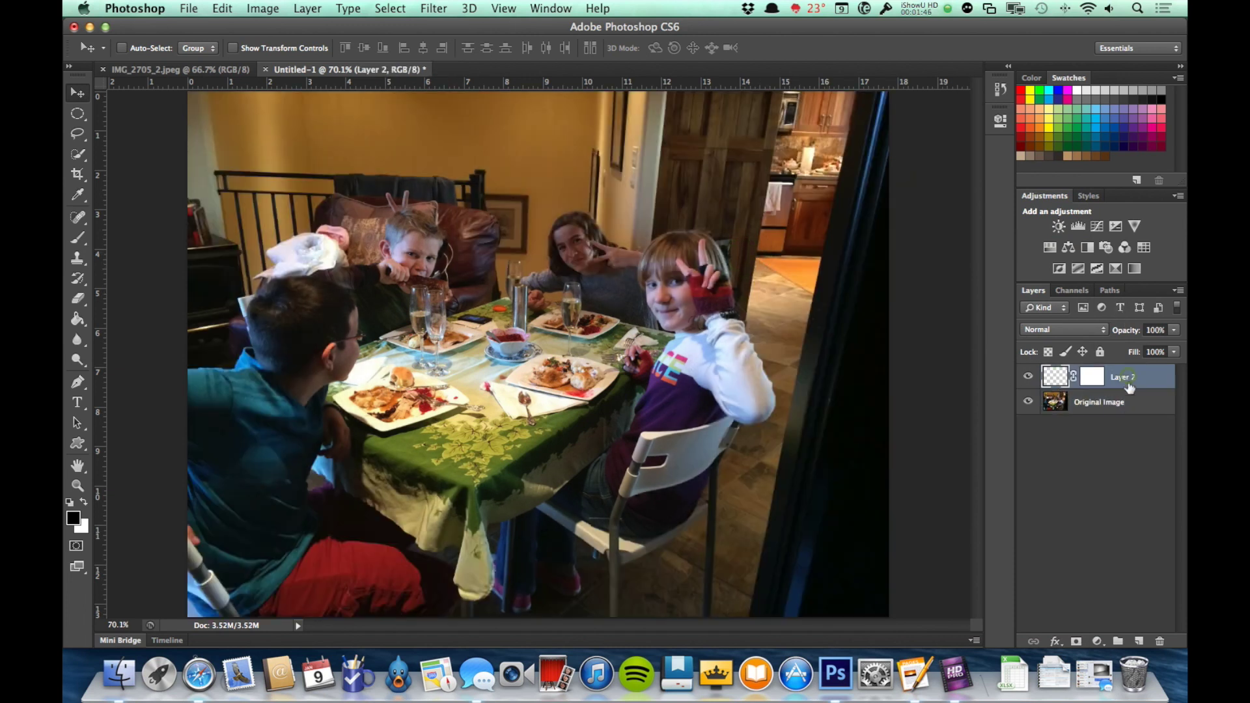
left_click(1160, 642)
left_click(742, 250)
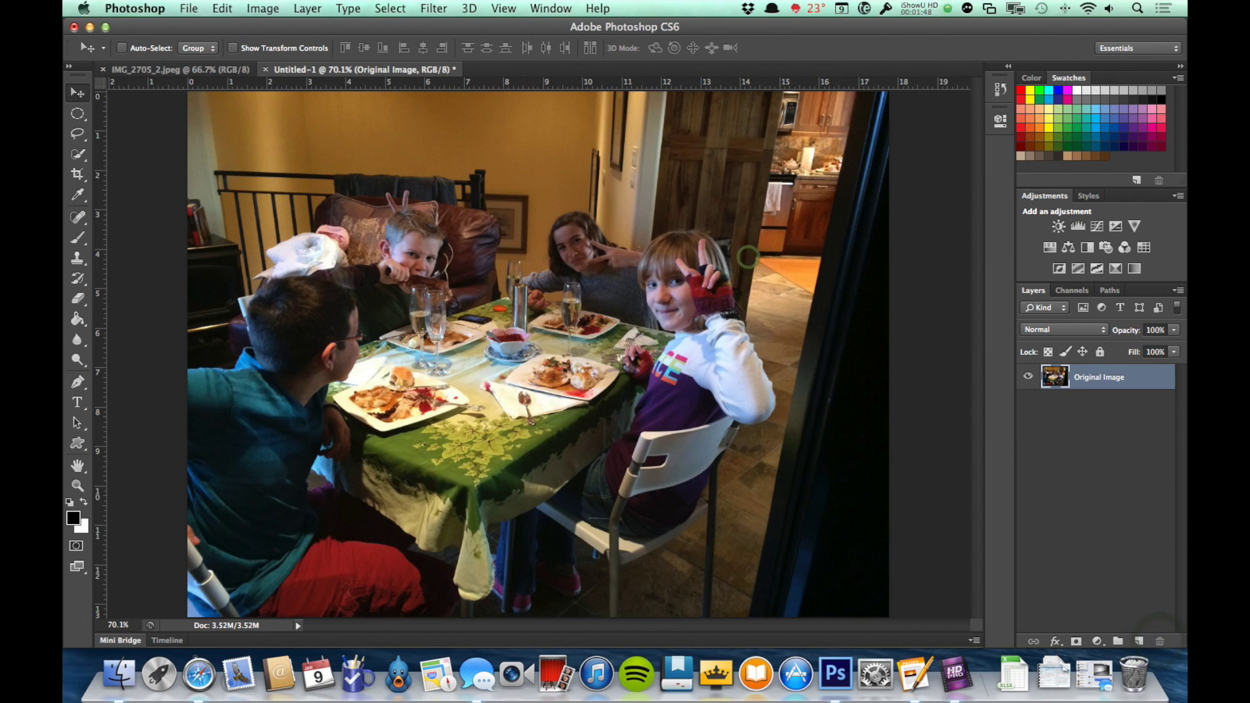
Duplicate the Original Image layer as Original Image copy in the same document.
right_click(1094, 383)
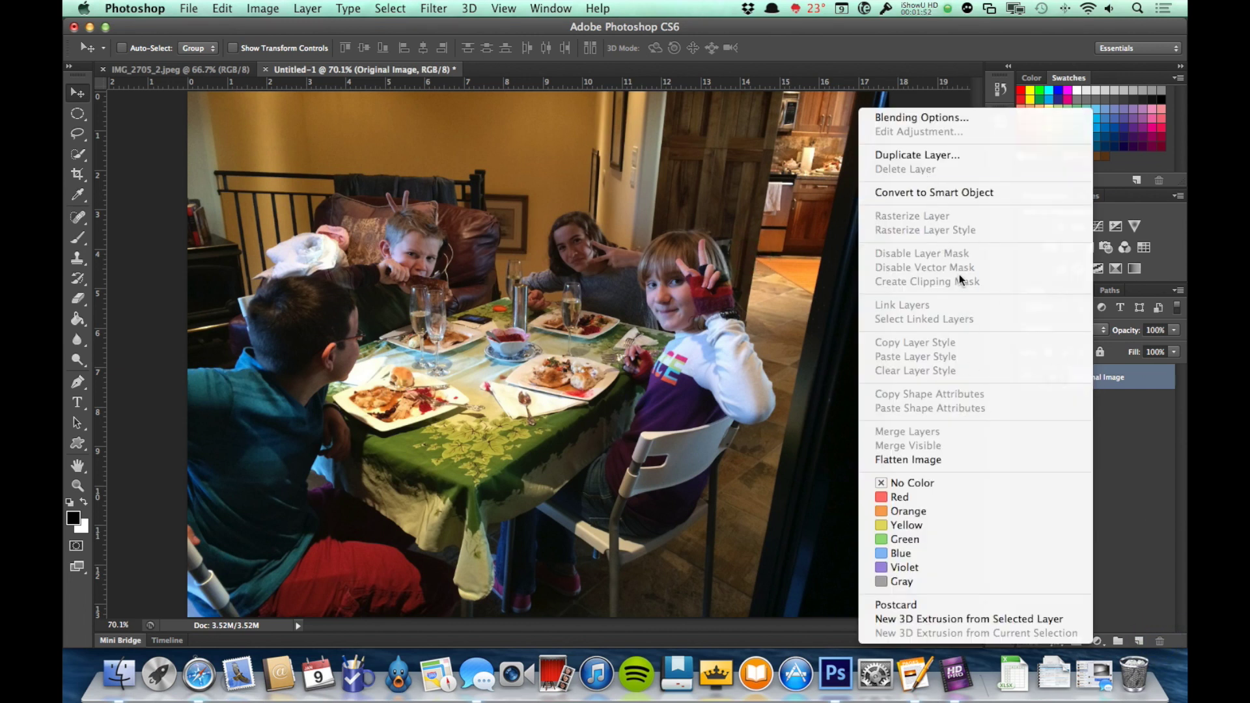
left_click(926, 155)
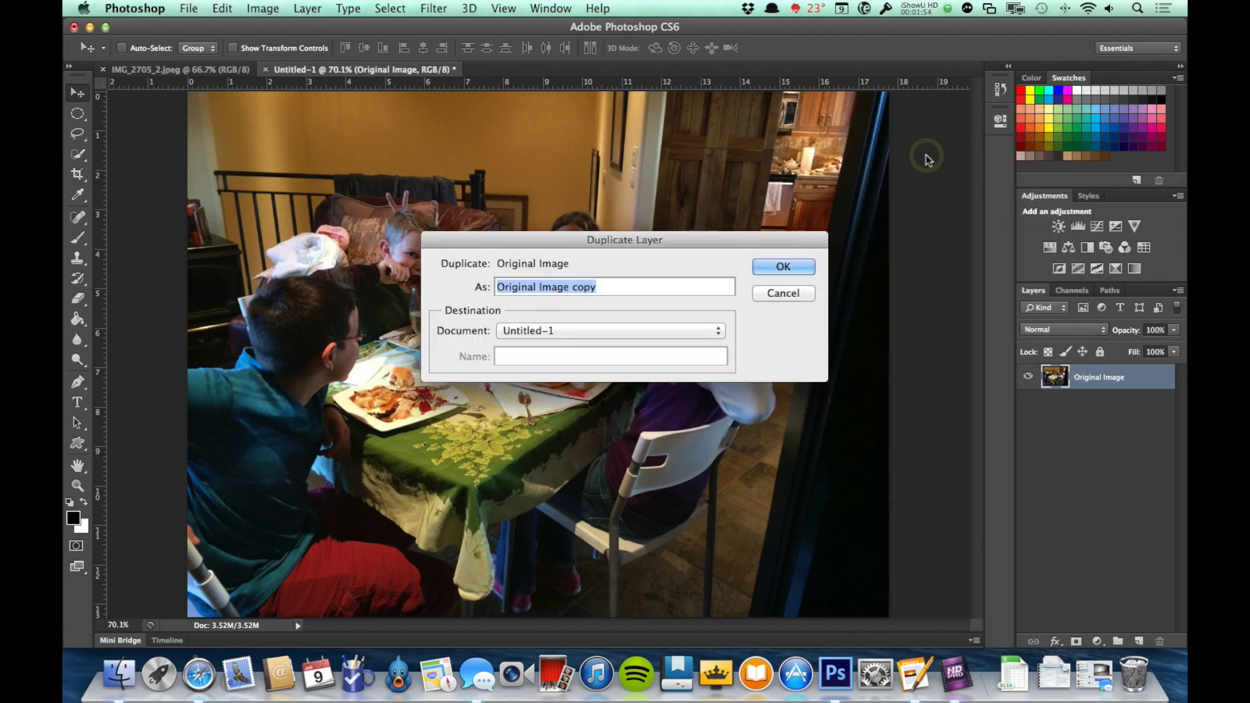
left_click(782, 267)
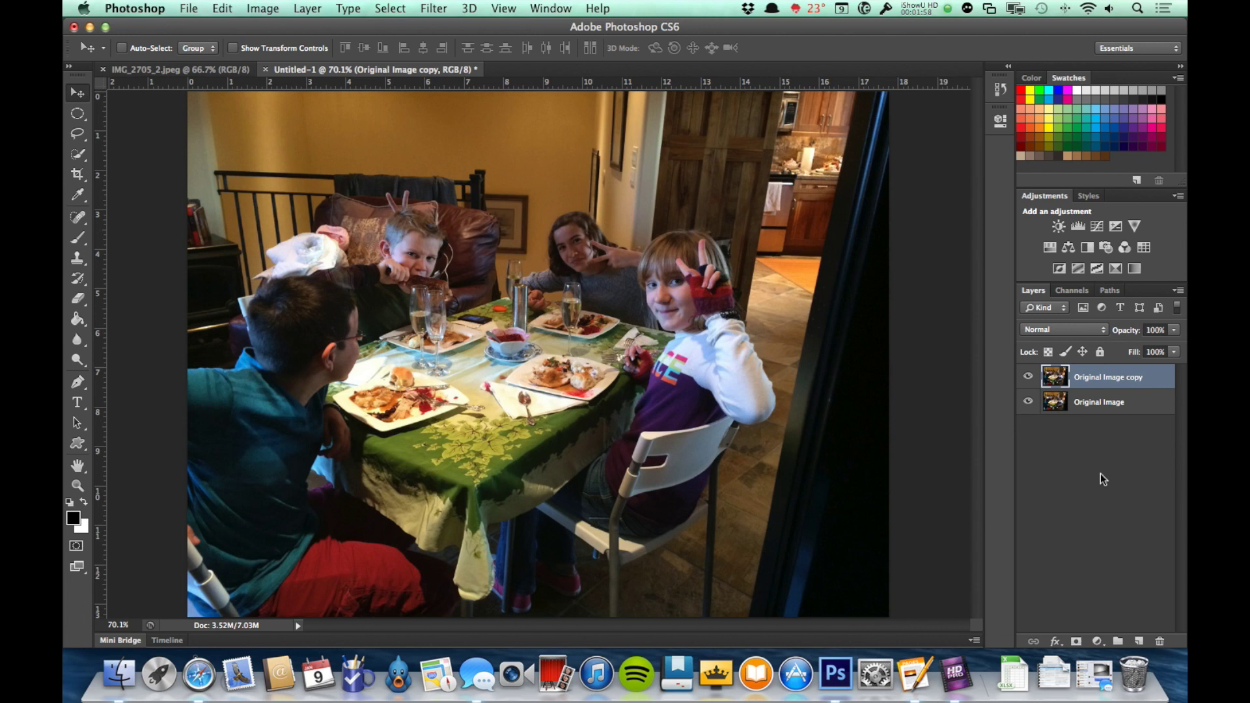
Add an empty layer and place it between Original Image copy and Original Image.
left_click(1141, 642)
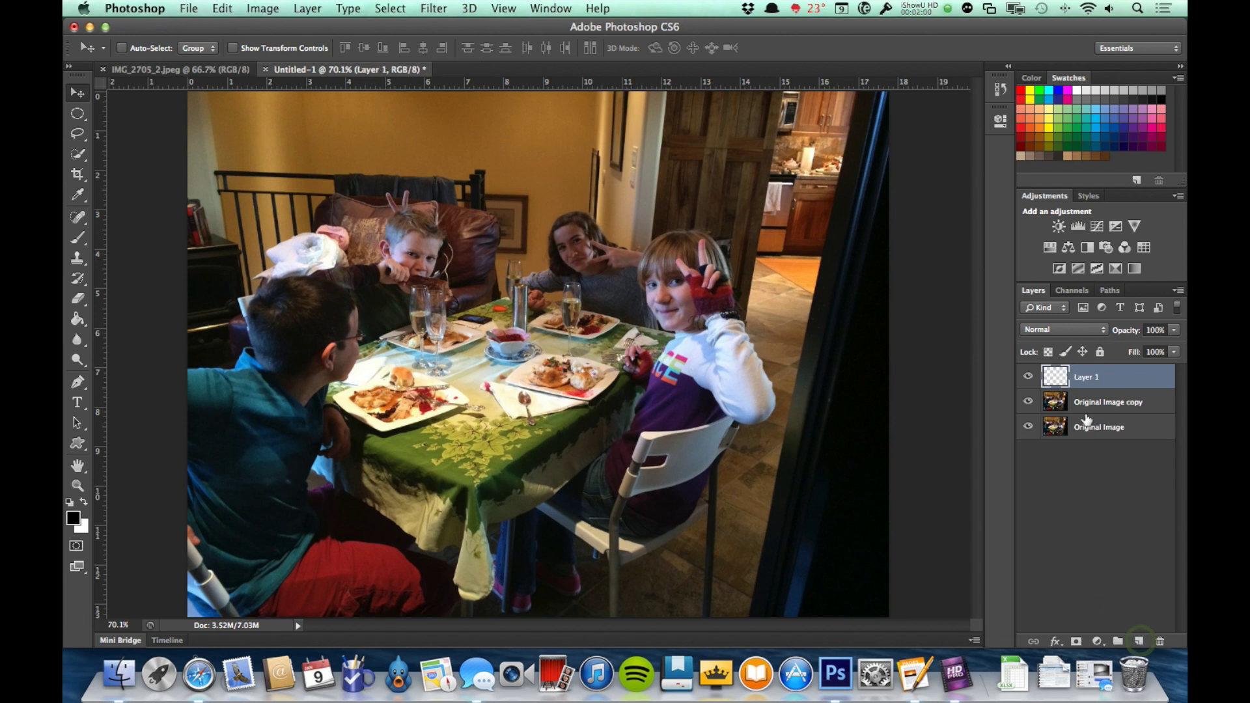
left_click(1092, 378)
left_click_drag(1092, 377, 1078, 416)
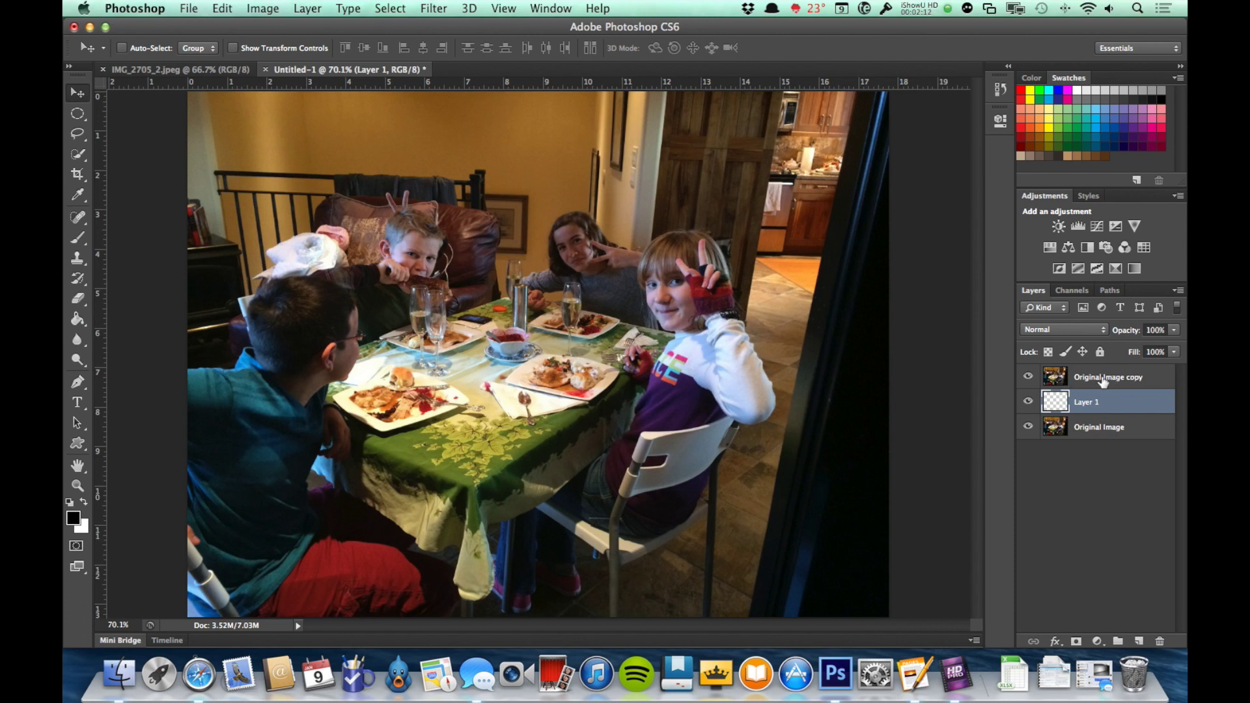
Hide both photo layers and enter the text THANKSGIVING on Layer 1 with the Type tool.
left_click(1061, 405)
left_click(79, 401)
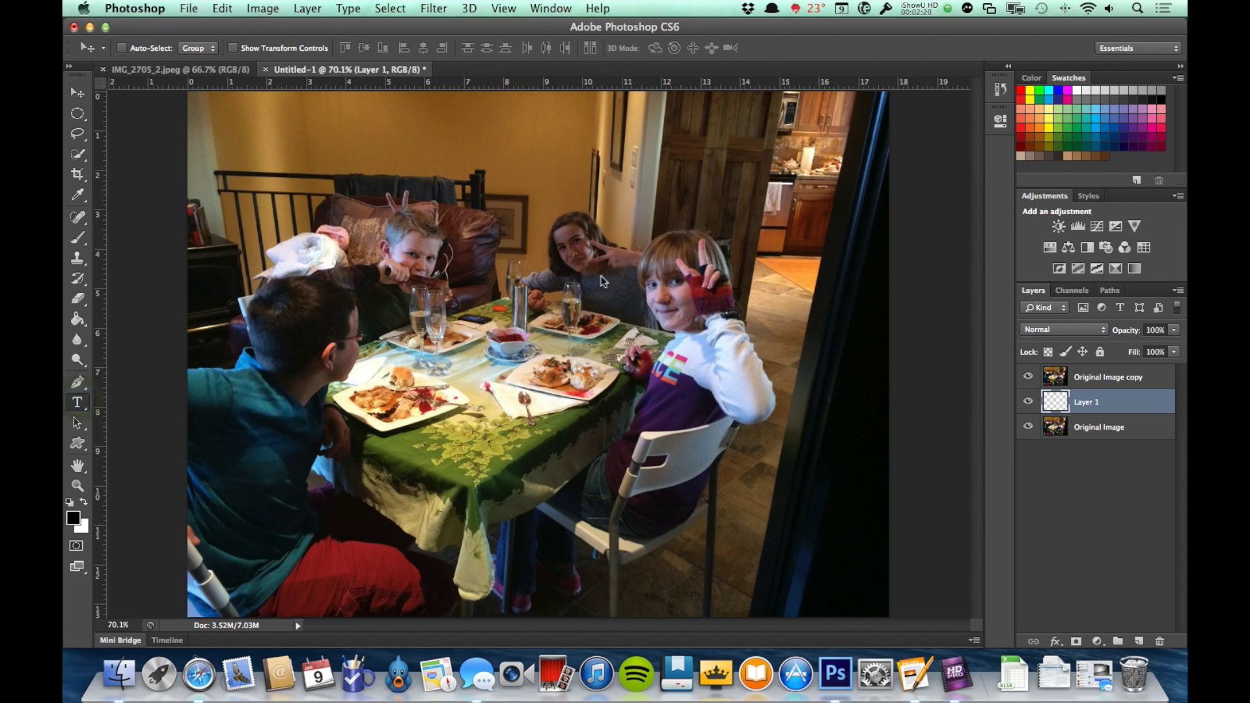
left_click(1029, 376)
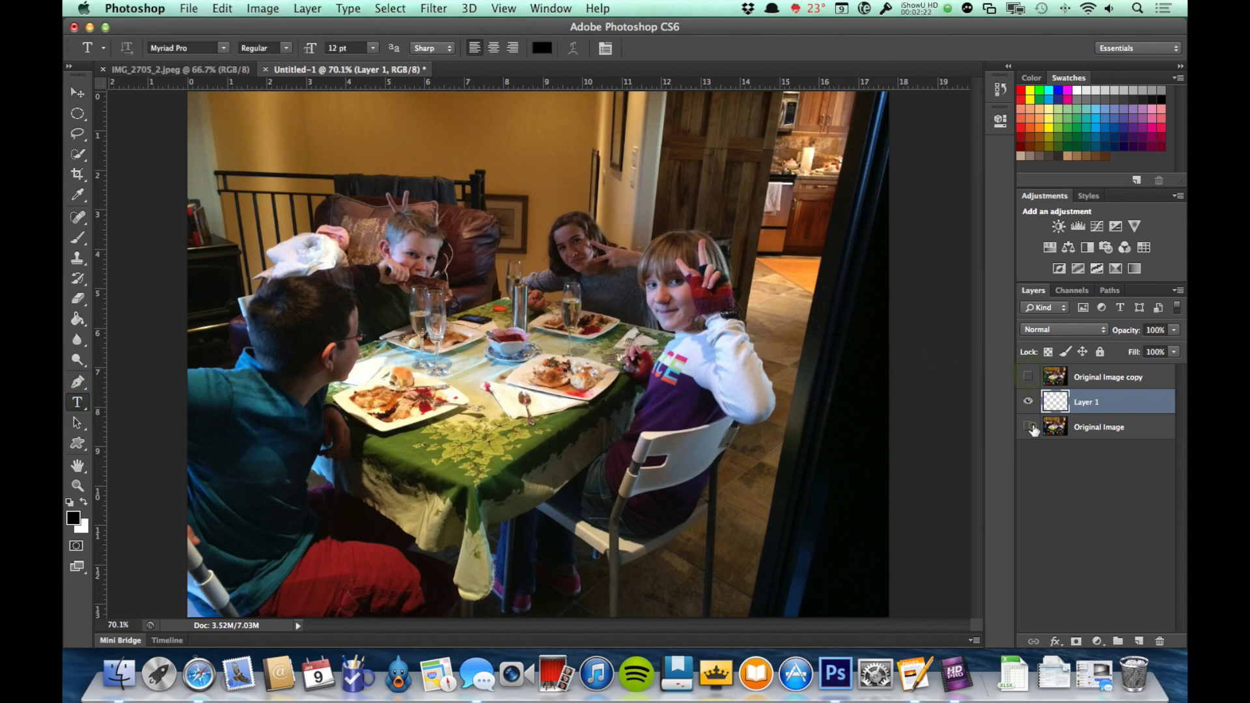
left_click(1028, 427)
left_click(344, 249)
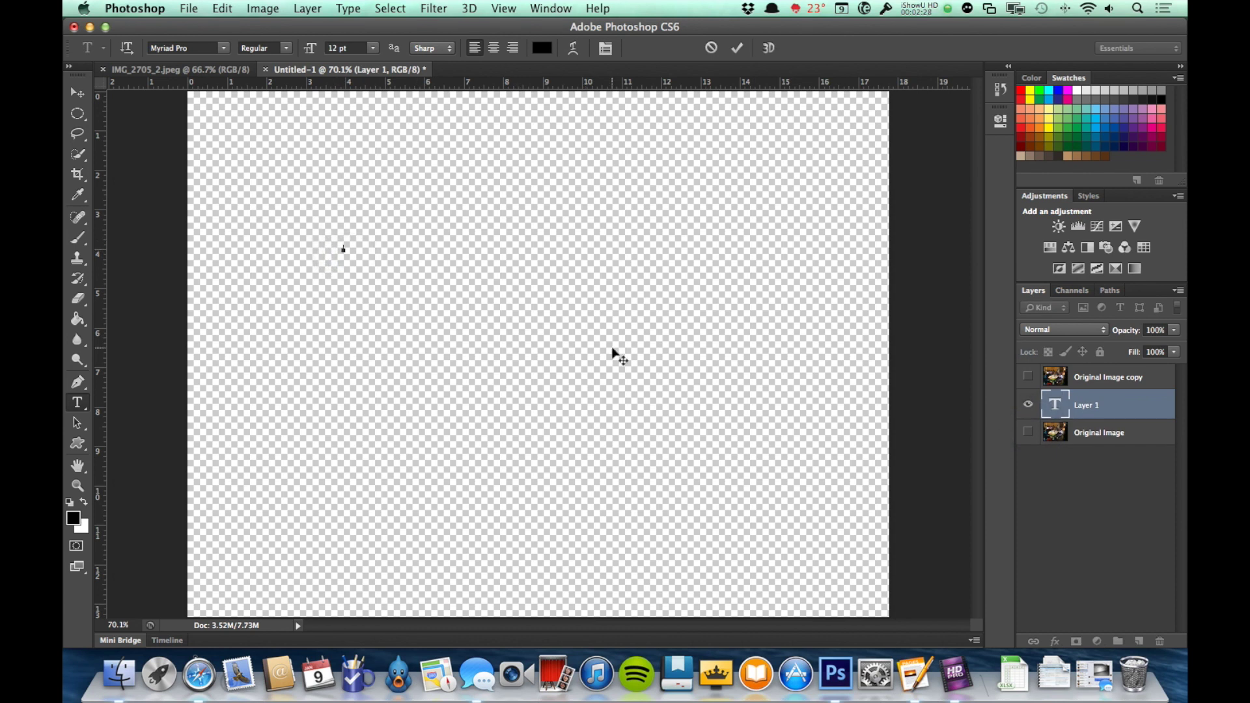
type("Frank")
key("BackSpace")
key("BackSpace")
key("BackSpace")
key("BackSpace")
key("BackSpace")
type("THANKS FRANK")
Set the THANKSGIVING text to 200 pt Bold Condensed and move it to the middle of the canvas.
key("super+a")
left_click(335, 48)
type("200")
key("Return")
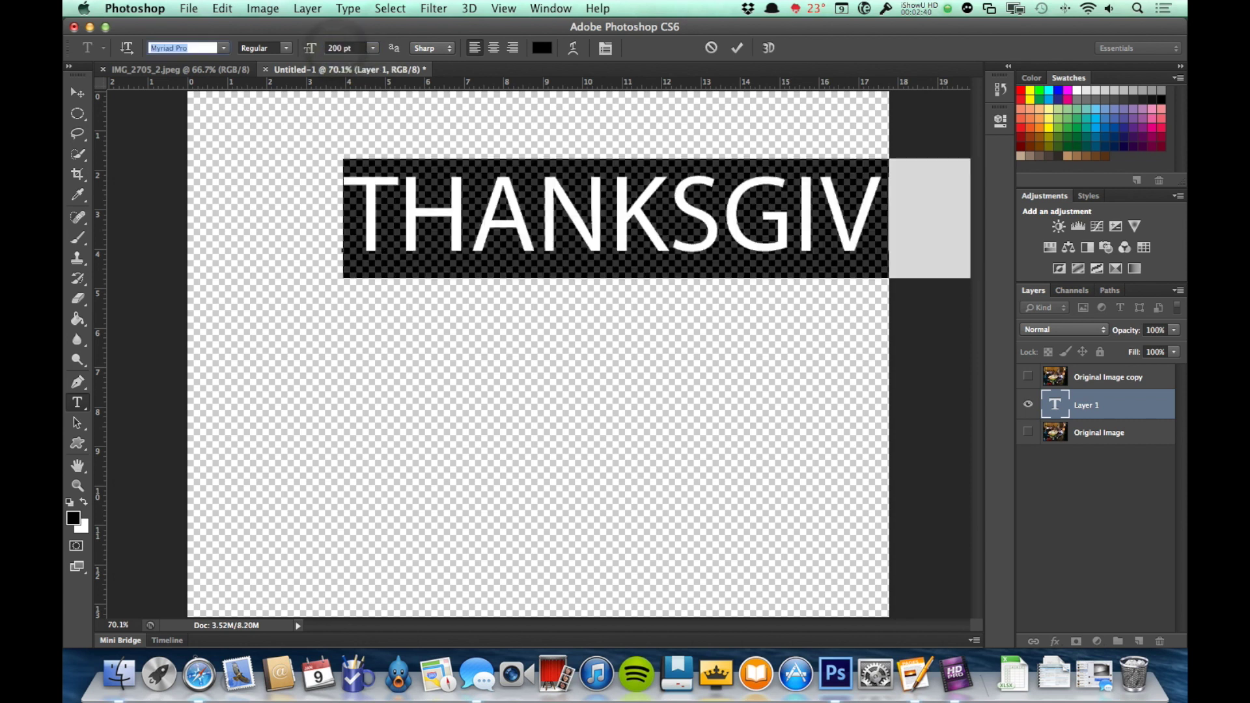
left_click(277, 47)
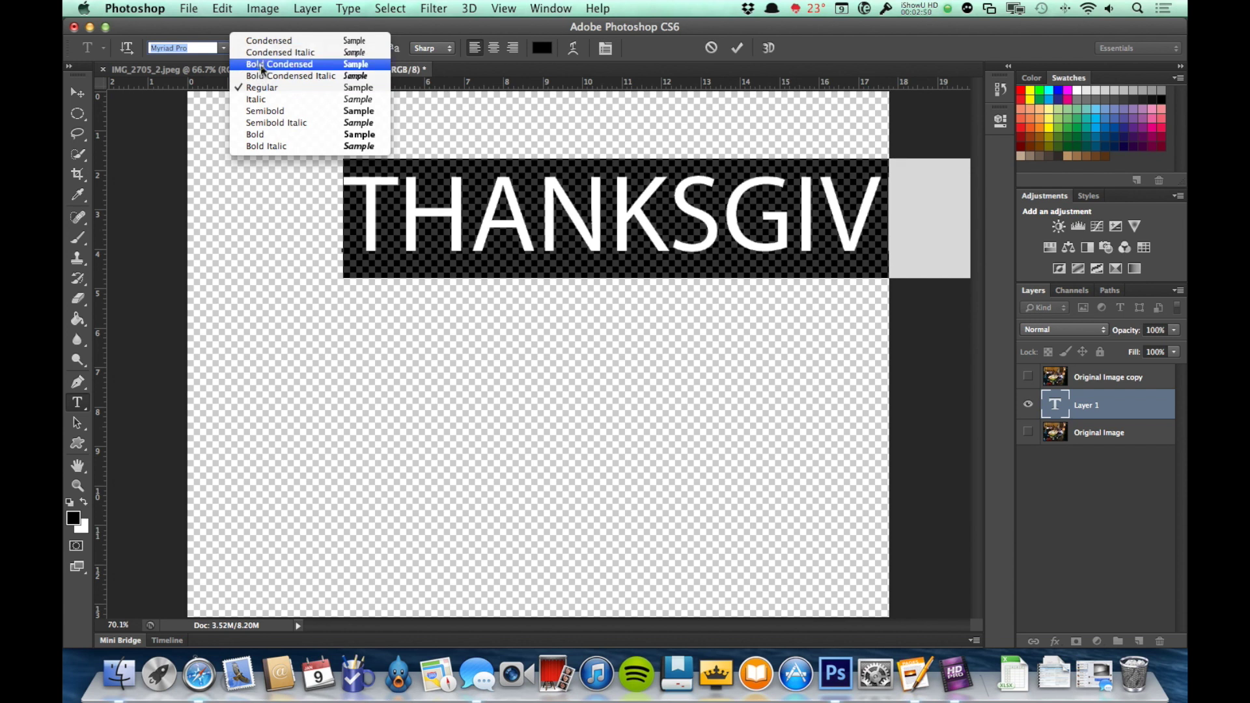
left_click(261, 64)
left_click(77, 93)
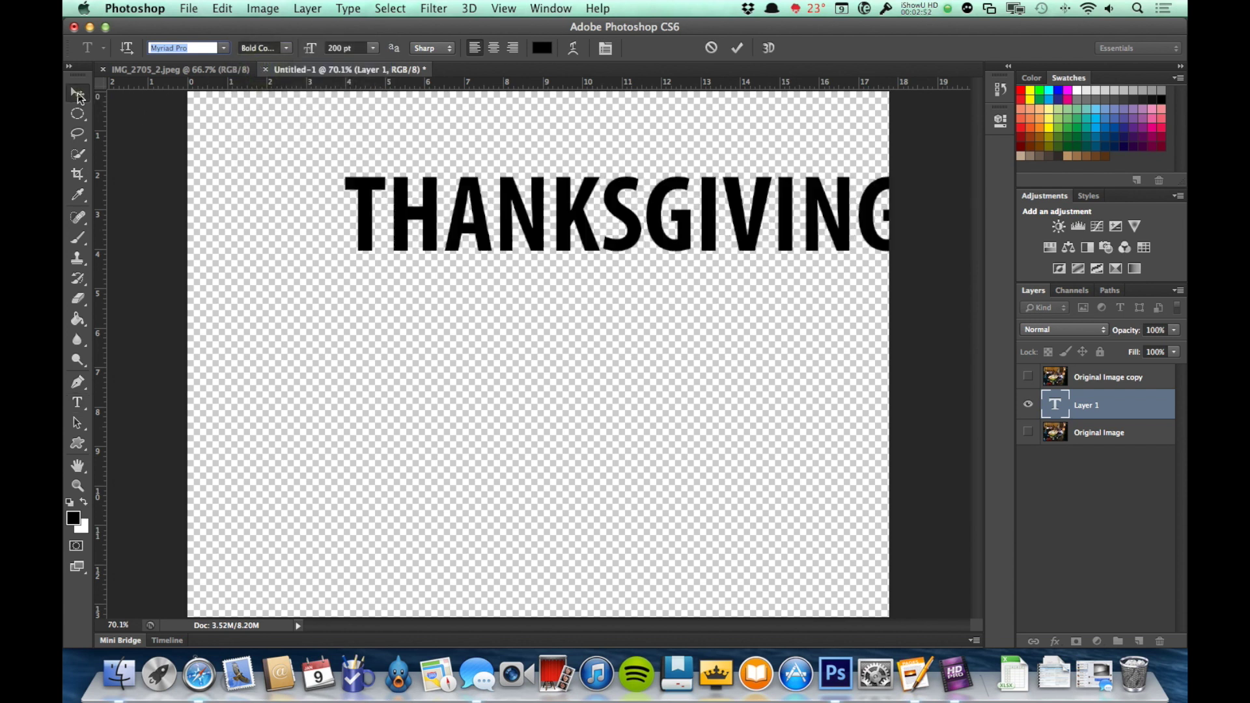
left_click_drag(629, 228, 543, 343)
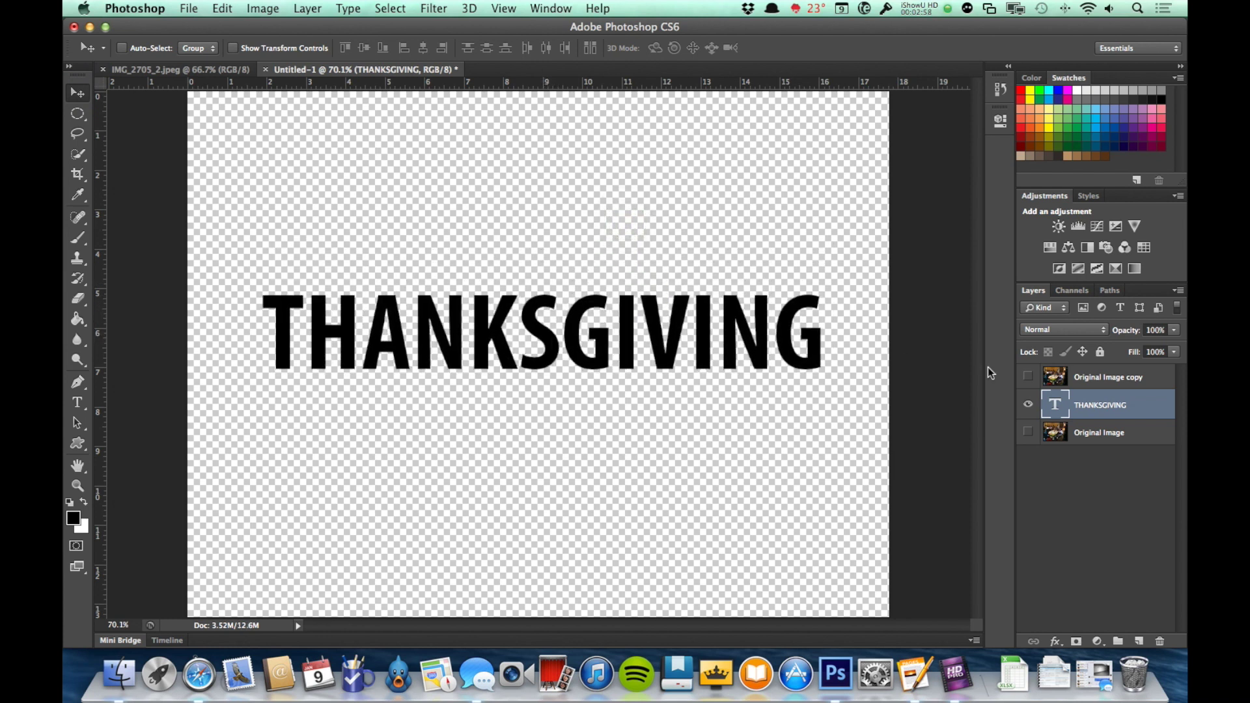
Show the Original Image copy layer and toggle it and the text layer off and on to compare them.
left_click(1028, 377)
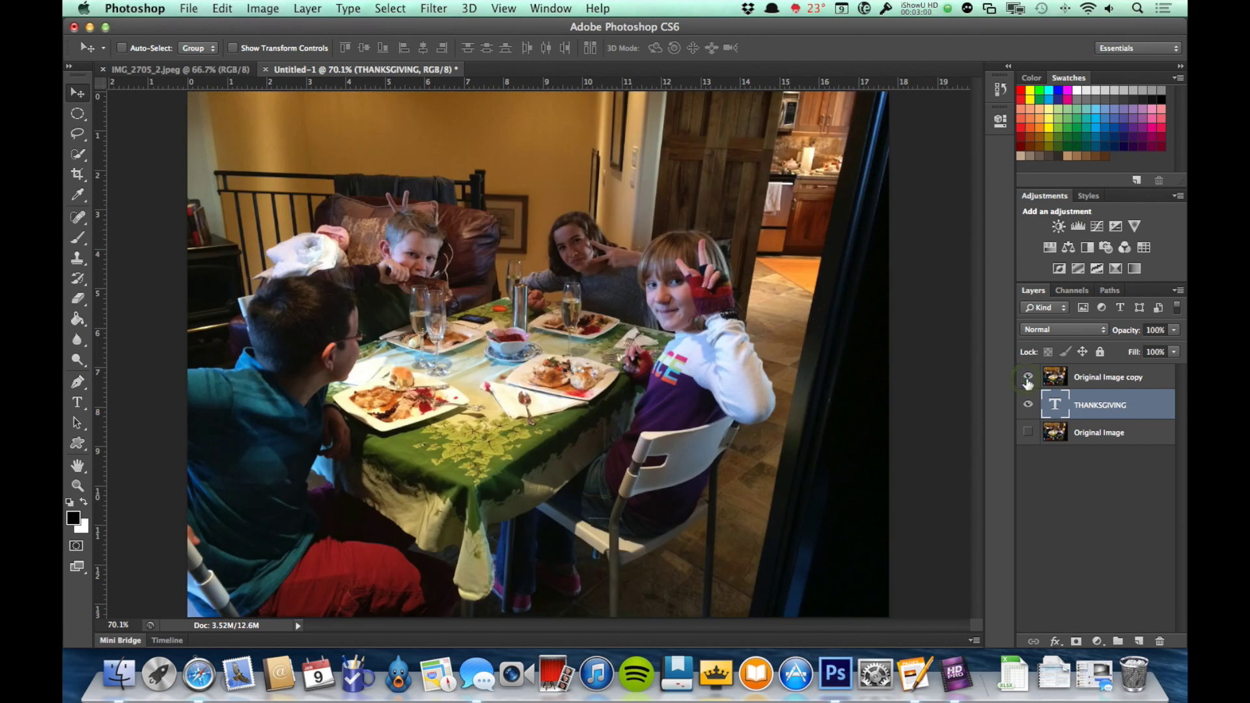
left_click(1028, 405)
left_click(1028, 379)
left_click(1028, 405)
left_click(1027, 377)
Clip Original Image copy to the THANKSGIVING text layer, undo it, and create the clipping mask again.
left_click(1113, 388, "alt")
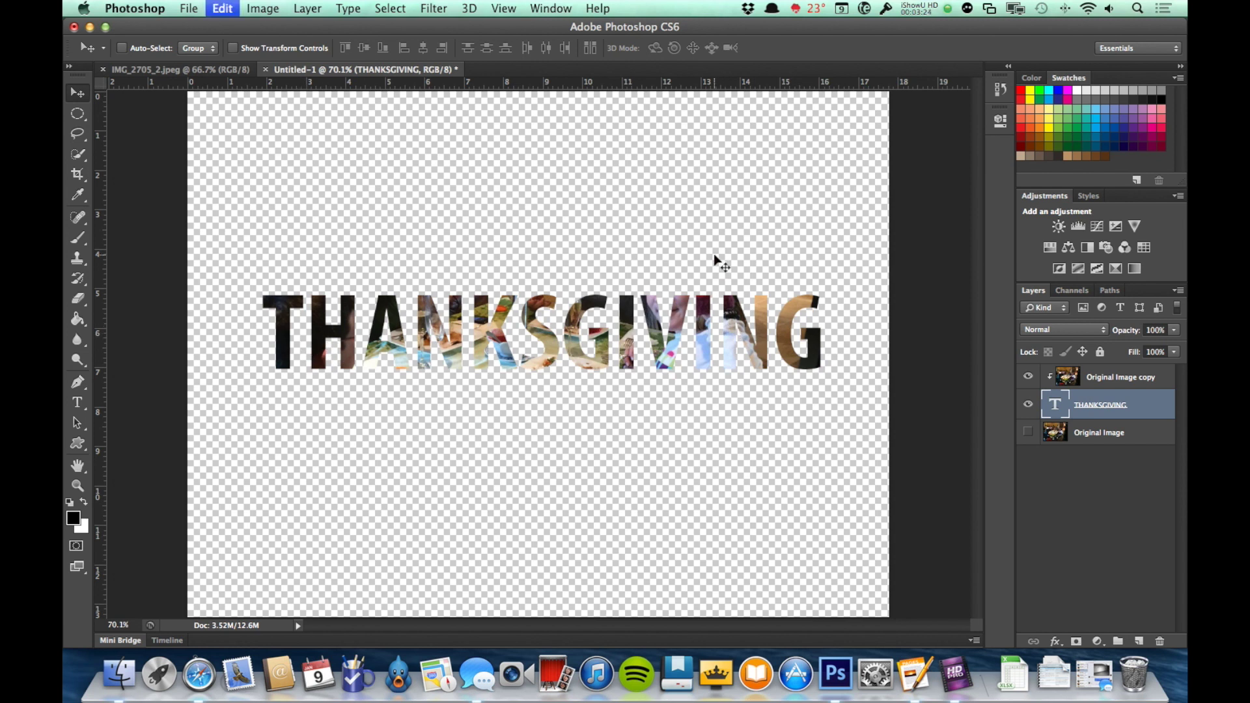
key("super+z")
right_click(1094, 380)
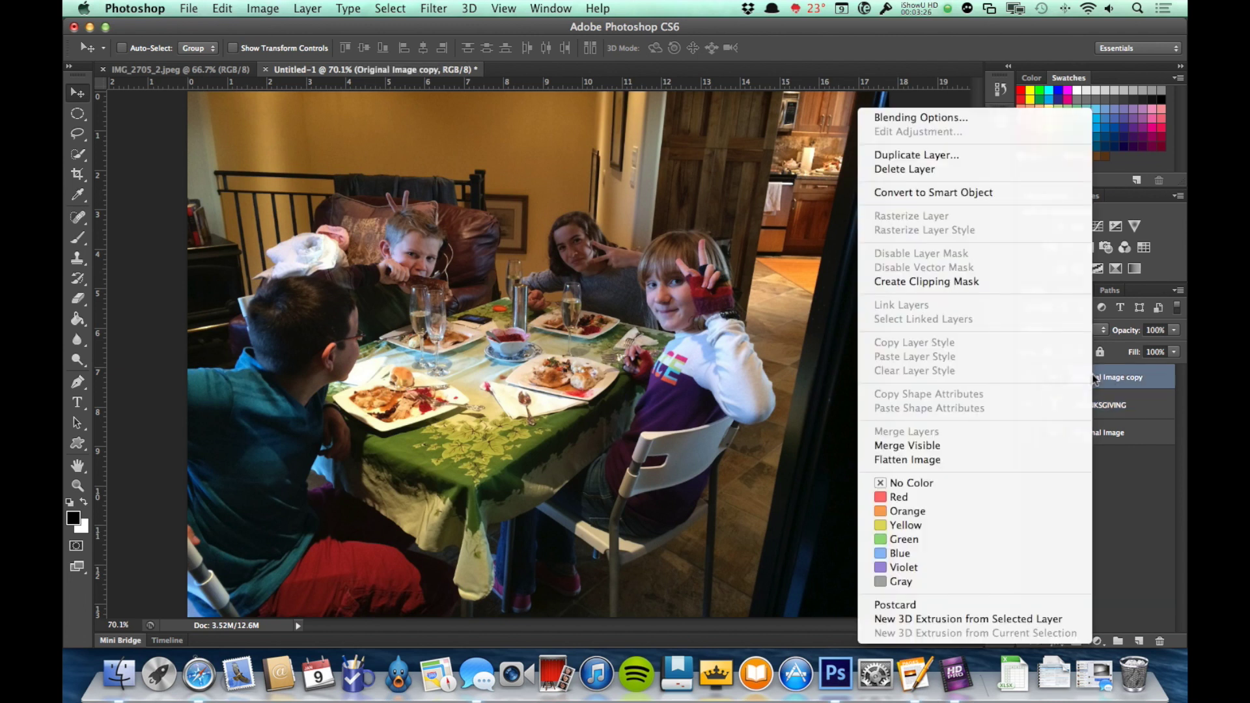
left_click(975, 283)
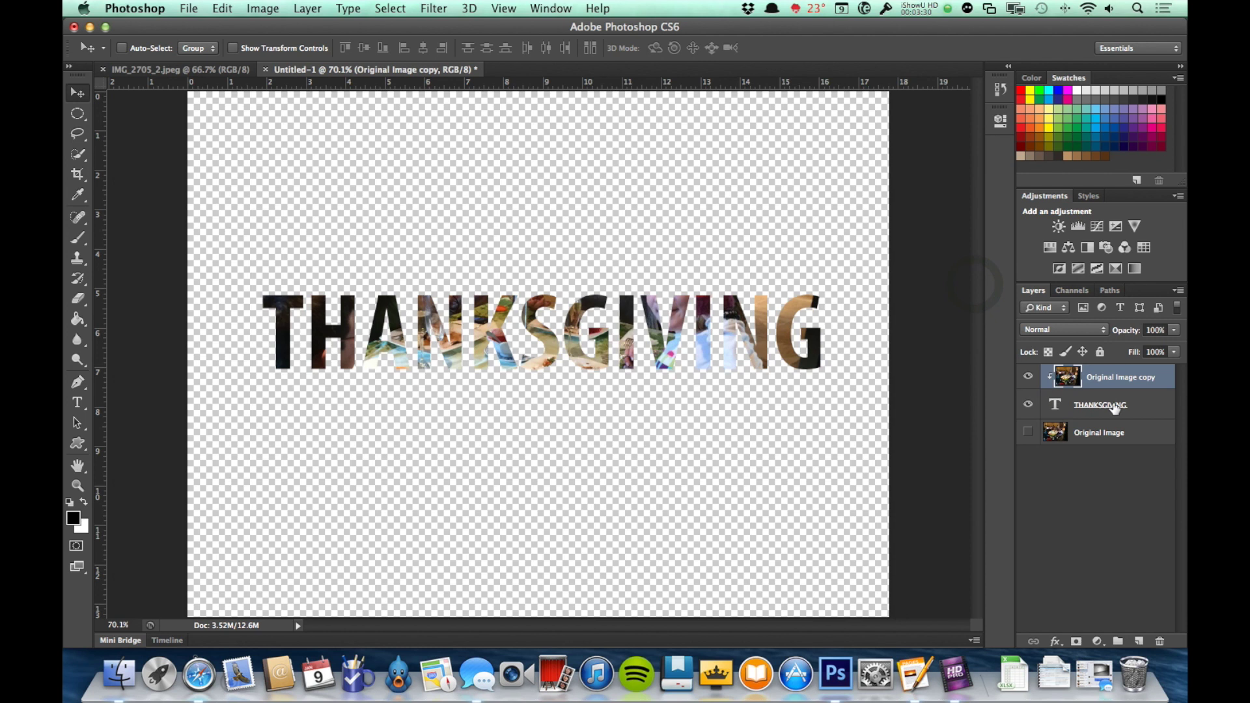